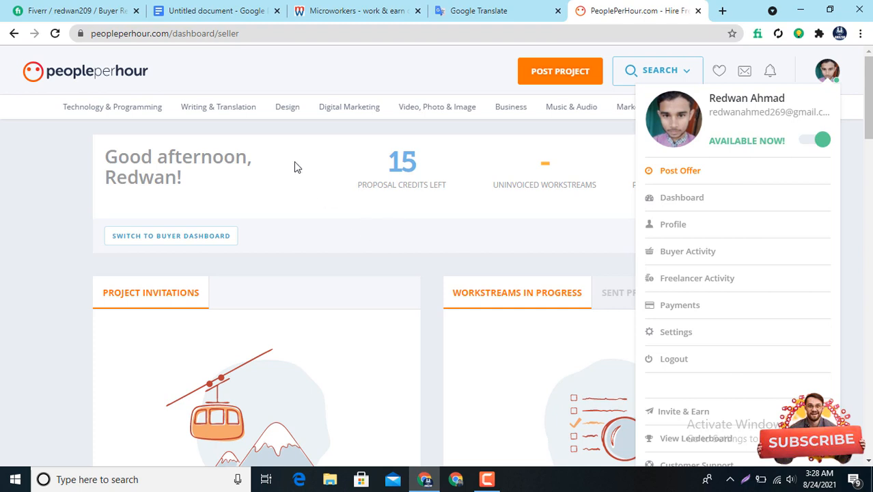
Step: Open the form for posting a new offer on the freelancer account
left_click(8, 198)
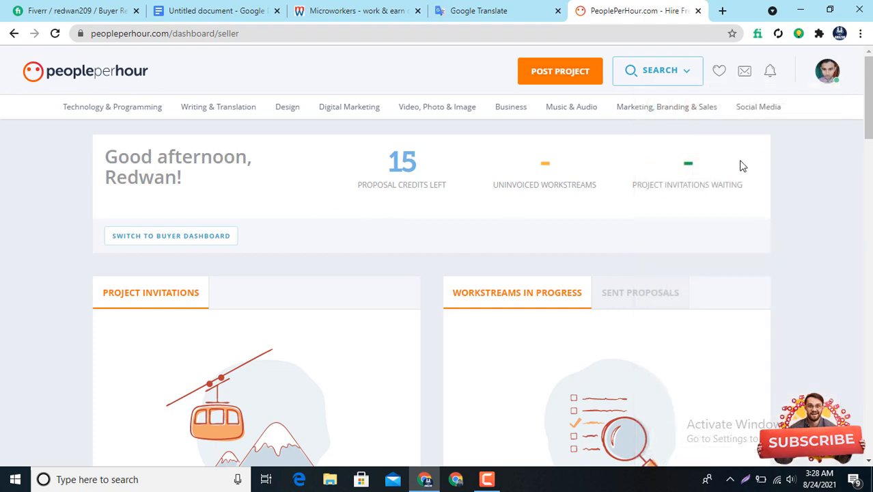
left_click(827, 80)
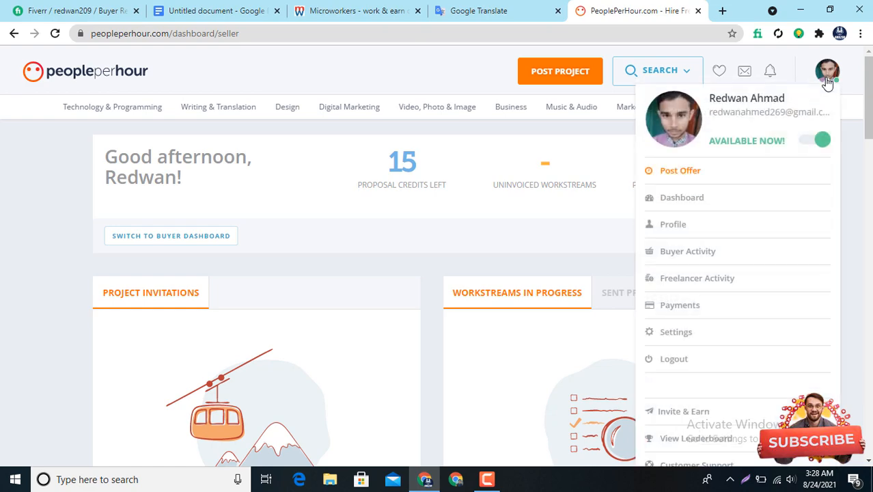
left_click(693, 179)
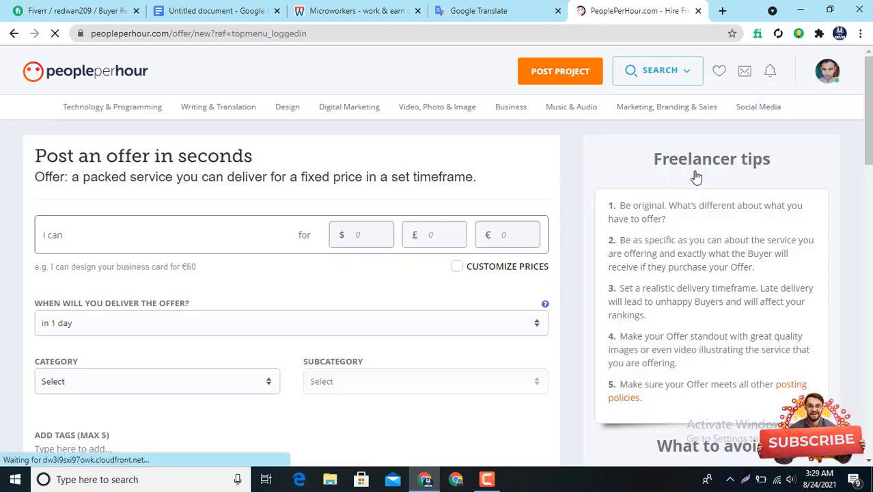
Step: Look through the new offer form's fields, from title, price and category down to add-ons and buyer requirements
scroll(246, 273, "down", 5)
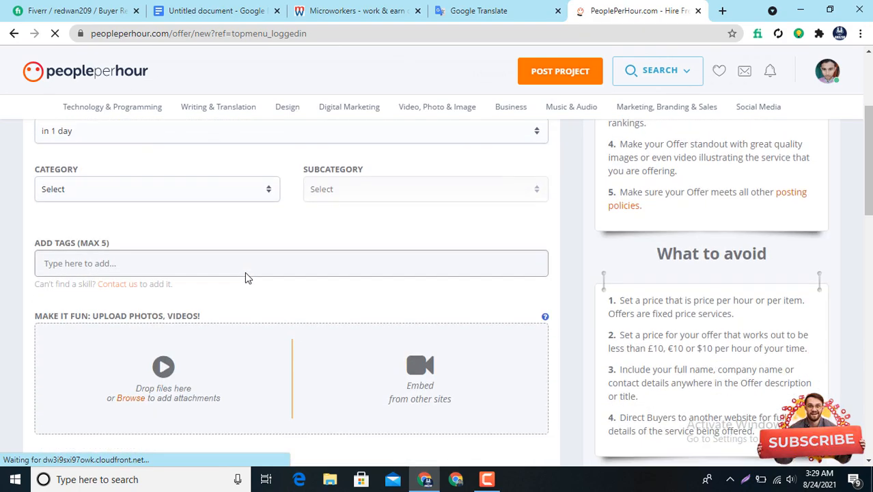
scroll(249, 294, "down", 4)
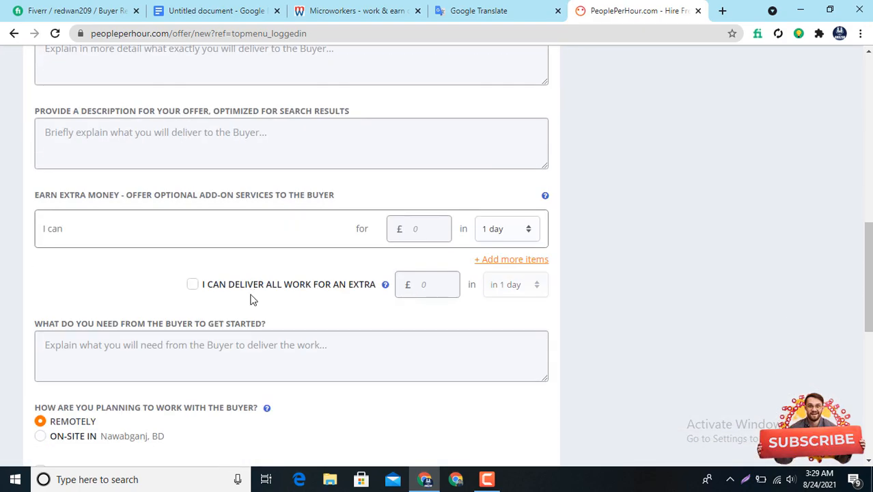
scroll(250, 298, "down", 5)
scroll(244, 300, "up", 15)
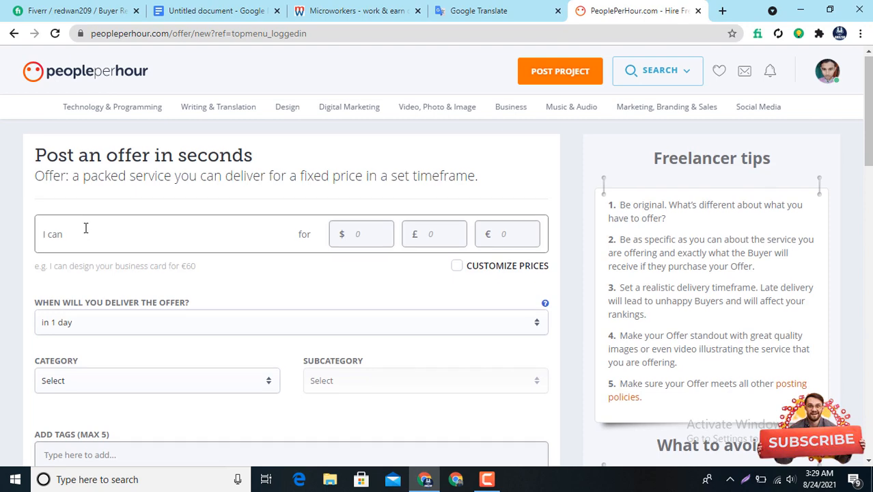
scroll(92, 205, "down", 3)
scroll(90, 177, "up", 2)
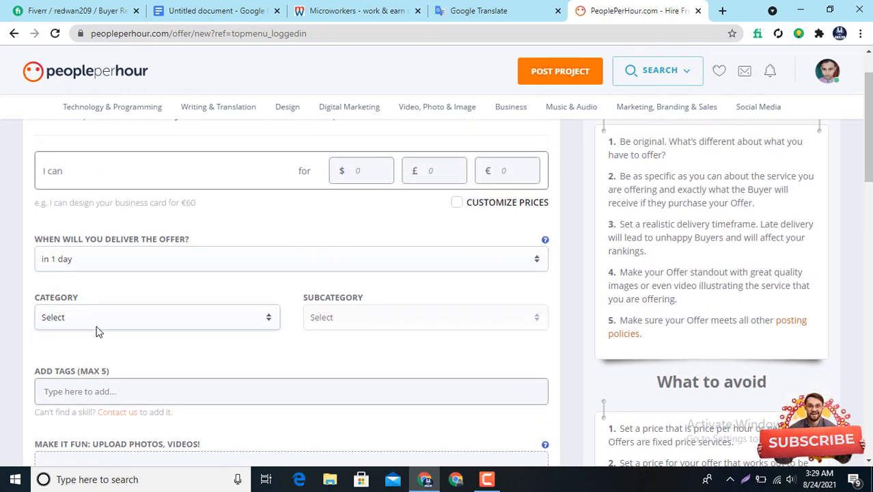
scroll(96, 331, "down", 2)
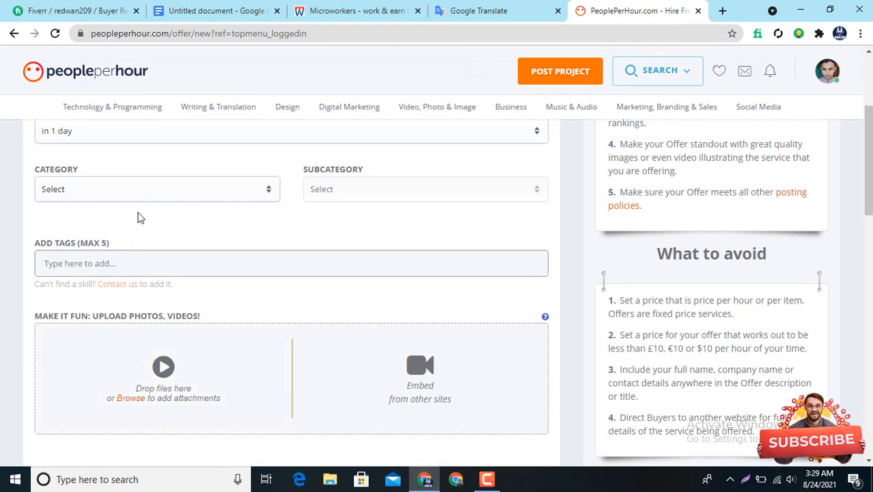
scroll(403, 236, "down", 3)
scroll(399, 236, "up", 6)
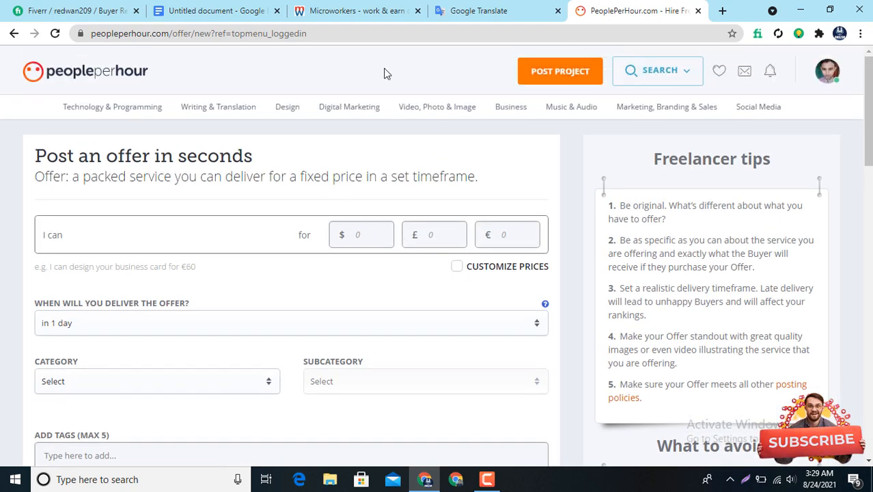
Step: Open peopleperhour.com in a new browser tab and go to its search page for offers
left_click(722, 11)
type("p")
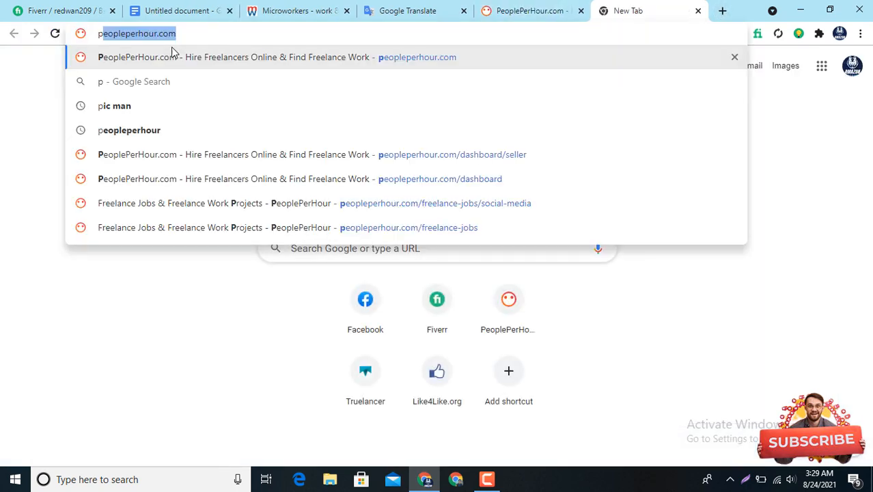
key("Return")
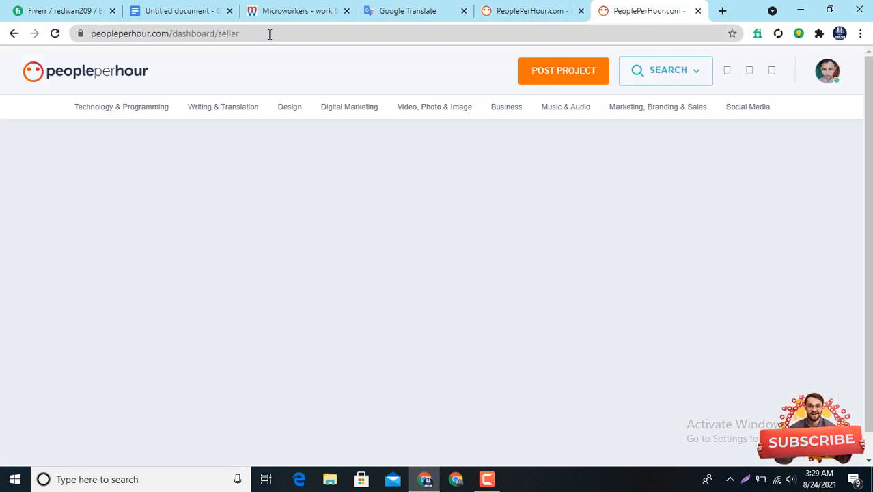
left_click(267, 33)
left_click(268, 34)
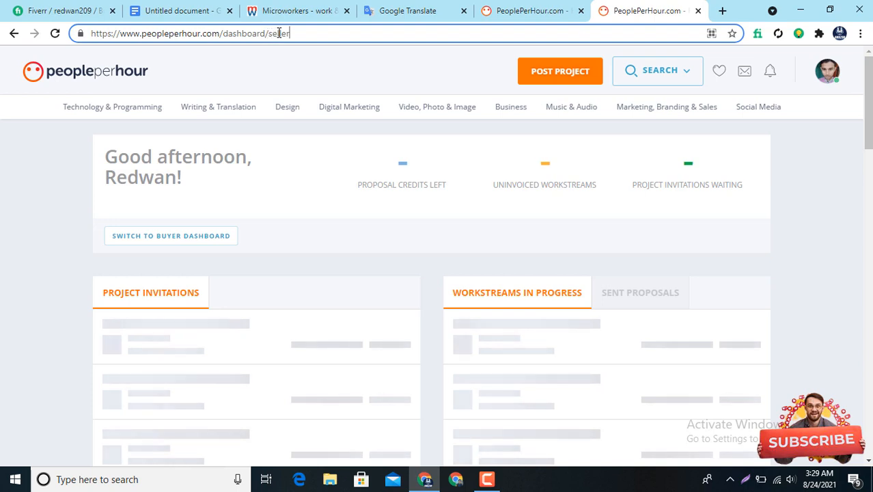
left_click(655, 81)
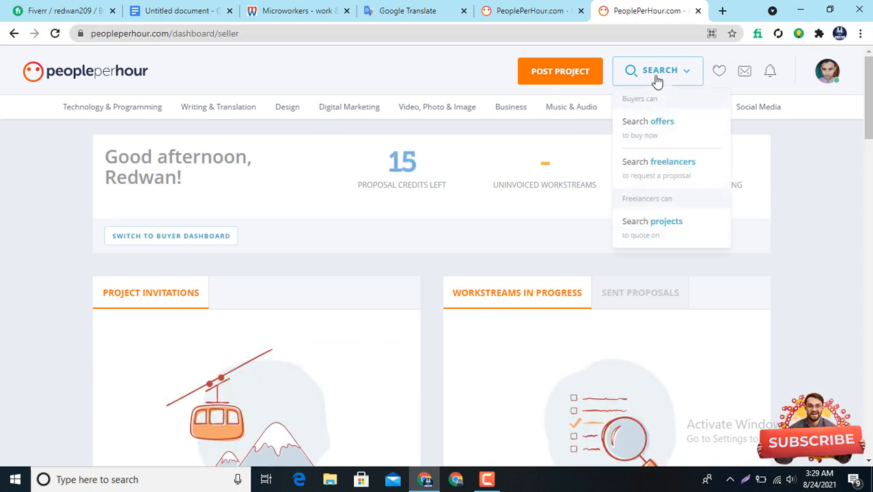
left_click(662, 136)
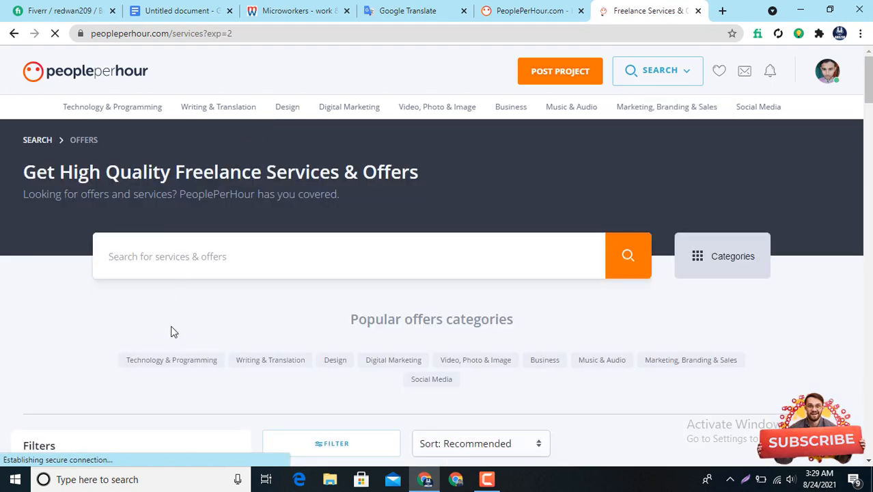
Step: Search the offers for "social media marketing"
scroll(153, 286, "down", 2)
scroll(169, 252, "up", 2)
left_click(151, 258)
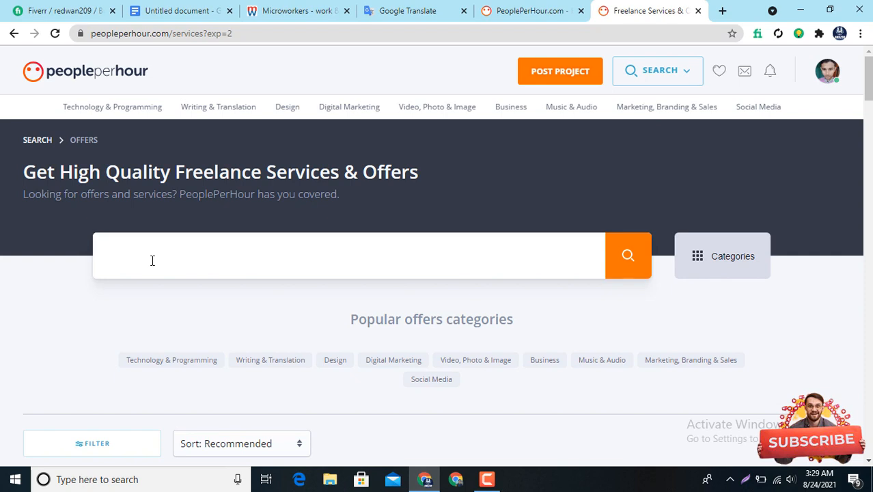
type("social media")
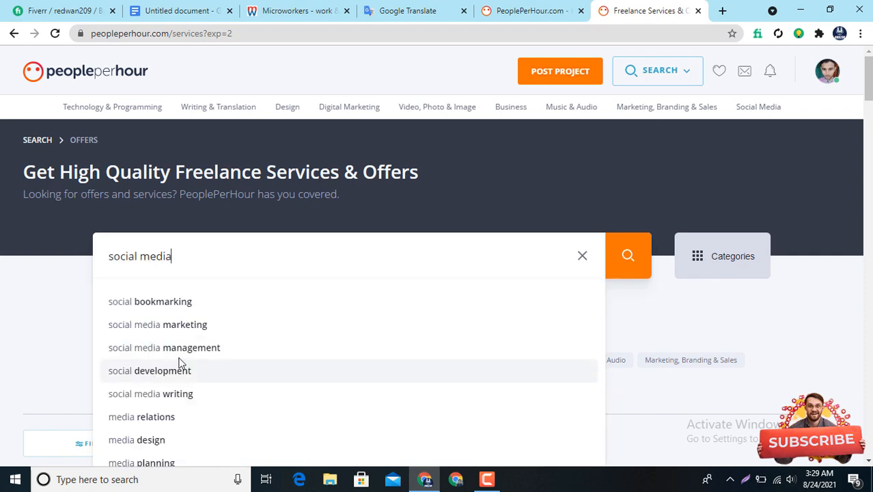
left_click(198, 326)
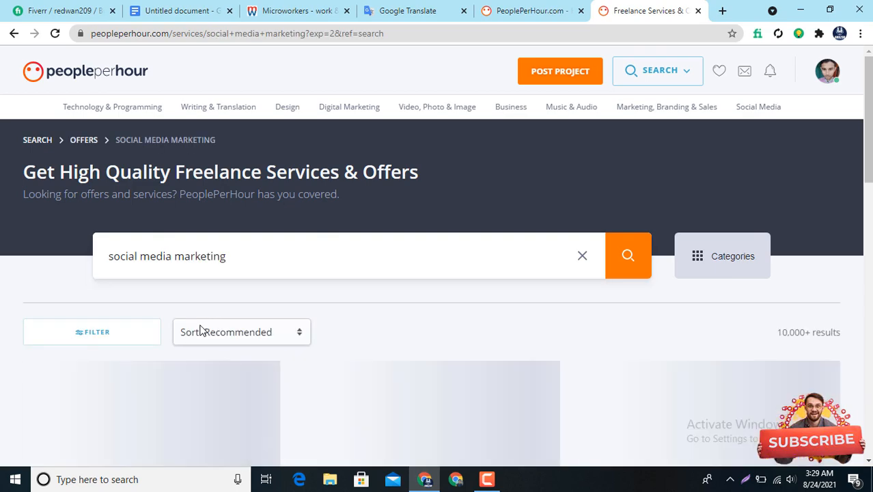
Step: Open "Manage all social media pages: Twitter LinkedIn YouTube" and "Manage and grow your social media accounts" from the results in separate new tabs
scroll(252, 302, "down", 3)
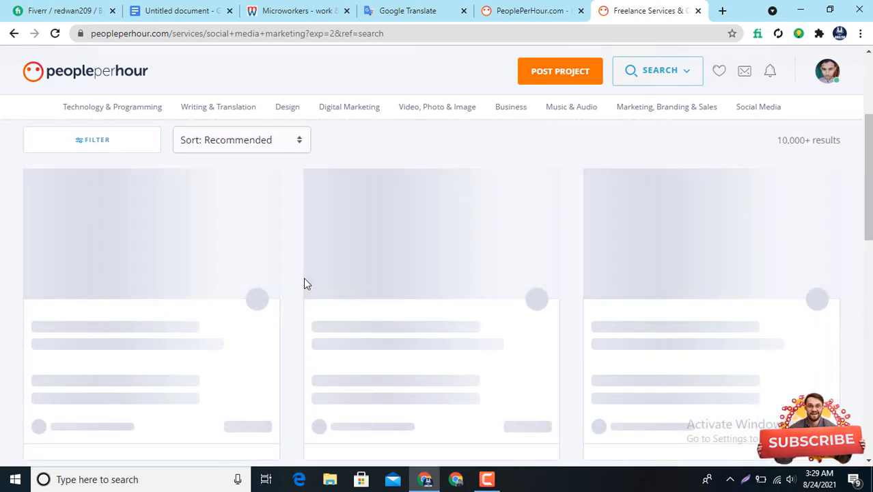
scroll(267, 291, "down", 1)
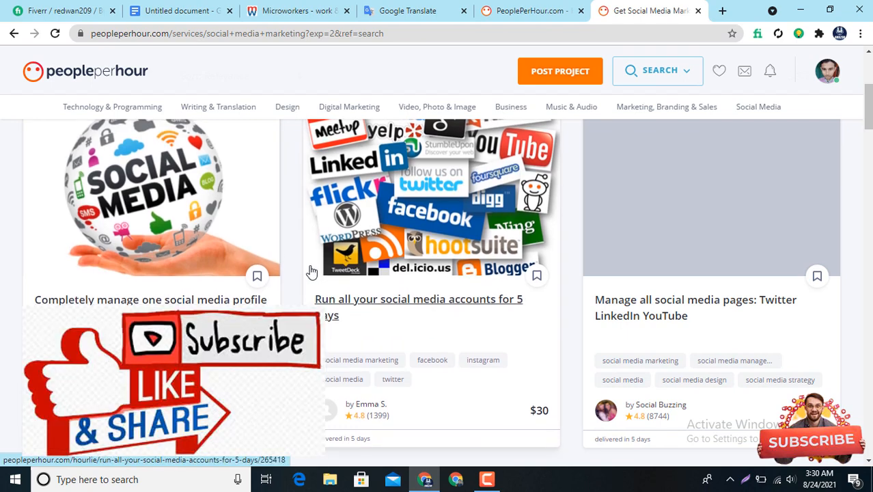
scroll(280, 297, "up", 1)
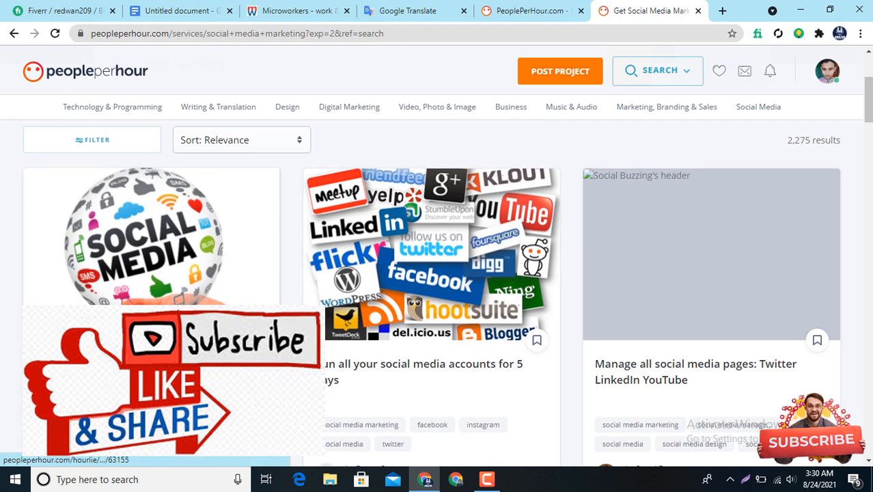
scroll(467, 373, "down", 1)
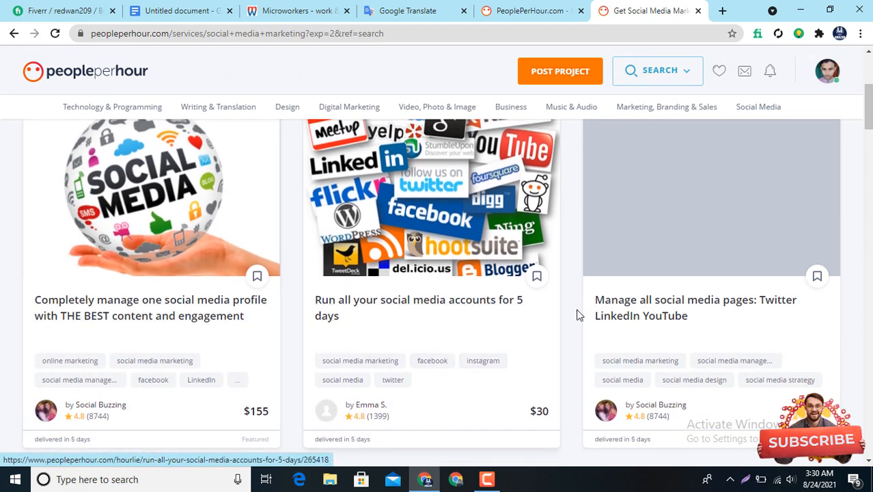
right_click(668, 229)
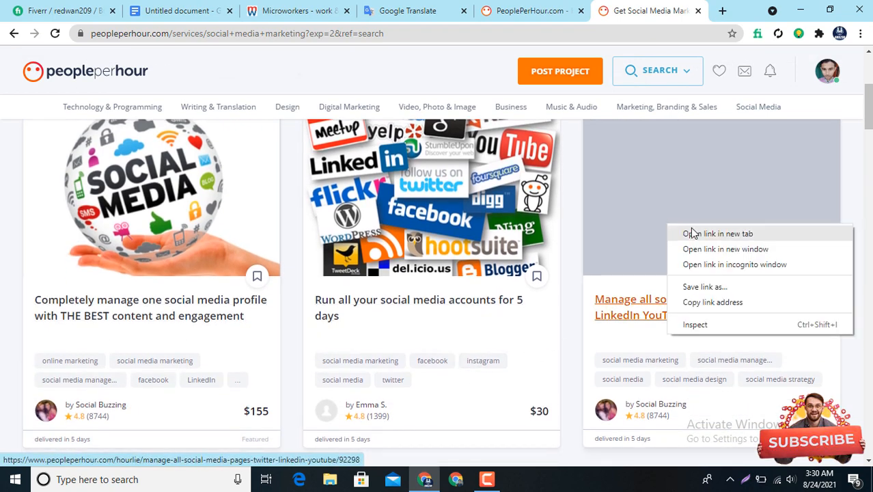
left_click(694, 233)
scroll(336, 302, "down", 4)
right_click(114, 310)
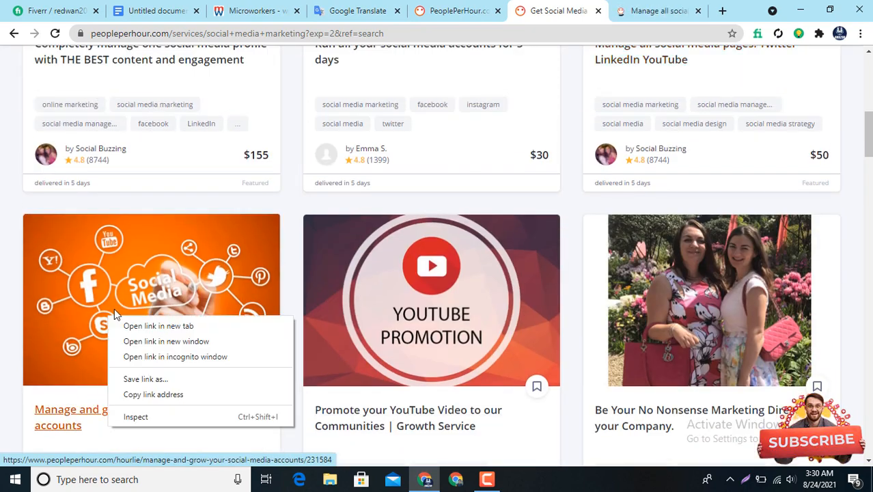
left_click(157, 325)
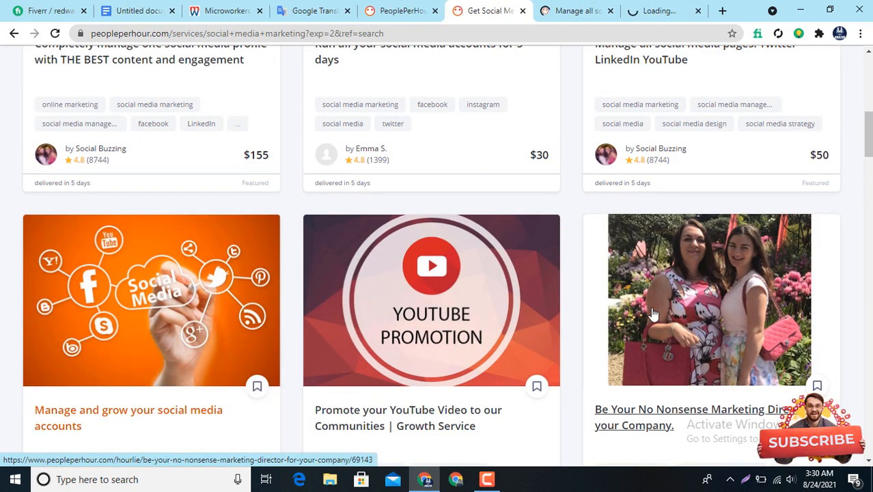
scroll(641, 313, "down", 4)
scroll(641, 313, "down", 3)
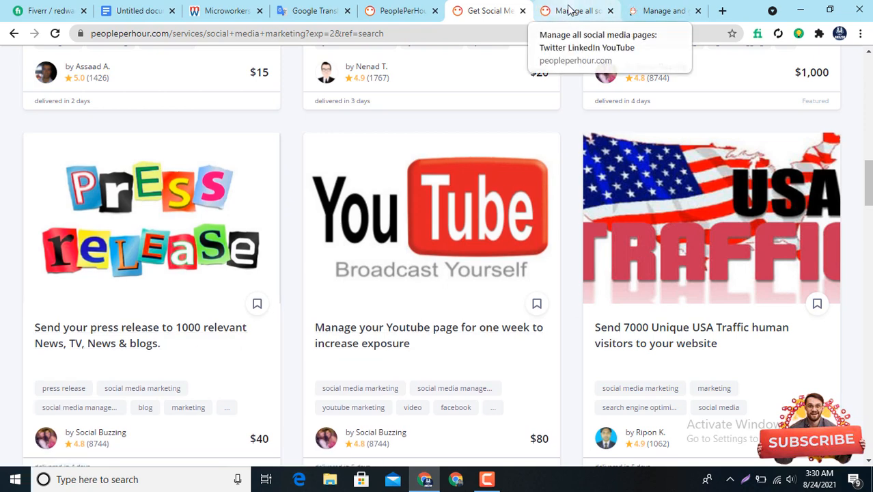
Step: Examine the title wording of the "Manage all social media pages: Twitter LinkedIn YouTube" offer
left_click(569, 11)
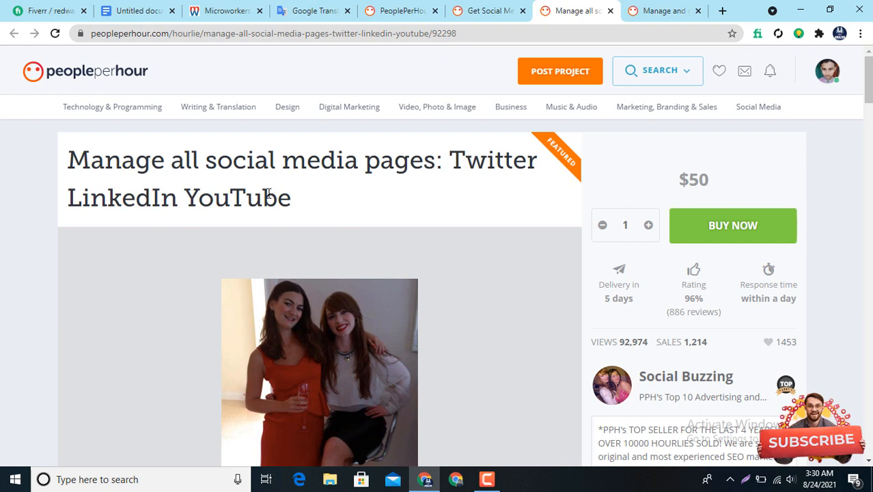
left_click_drag(76, 159, 292, 192)
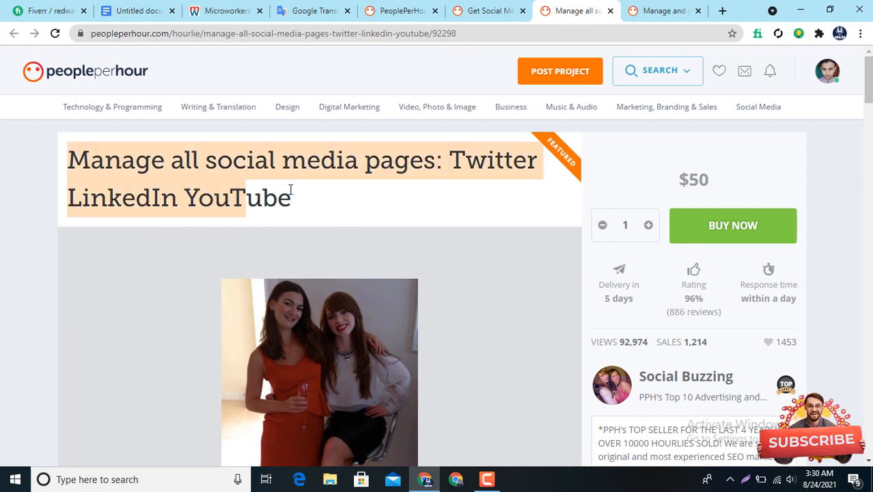
left_click(213, 185)
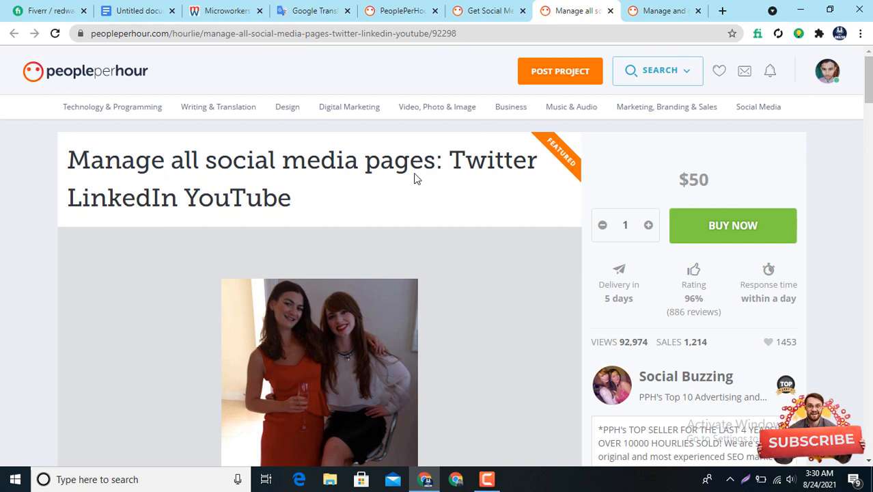
Step: Examine the title, description and add-ons of the "Manage and grow your social media accounts" offer
left_click(662, 7)
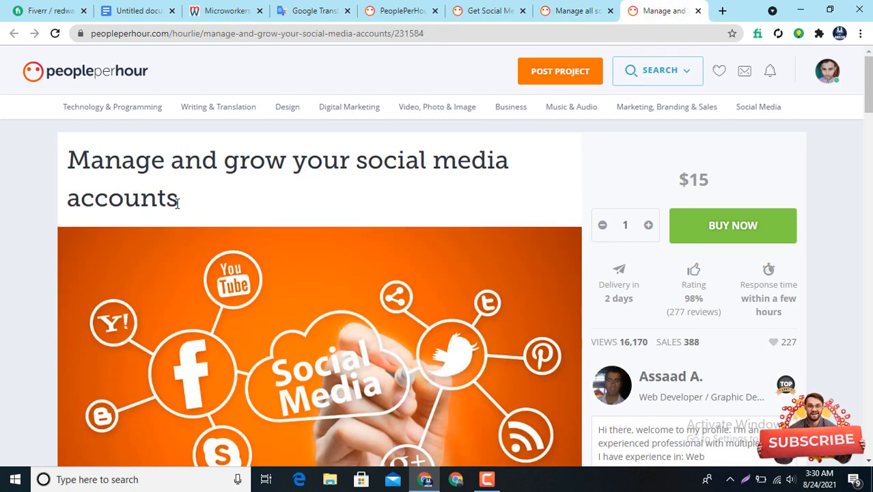
triple_click(106, 183)
left_click(198, 214)
scroll(198, 215, "down", 7)
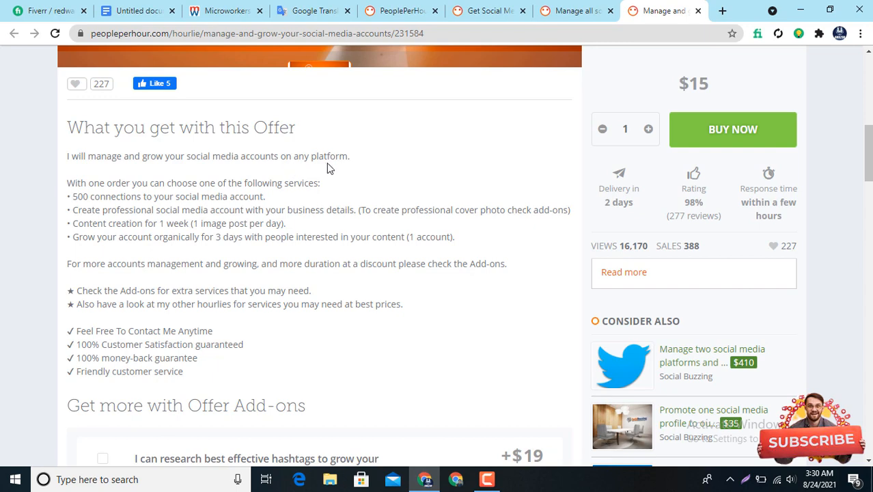
scroll(335, 195, "down", 1)
scroll(333, 193, "down", 9)
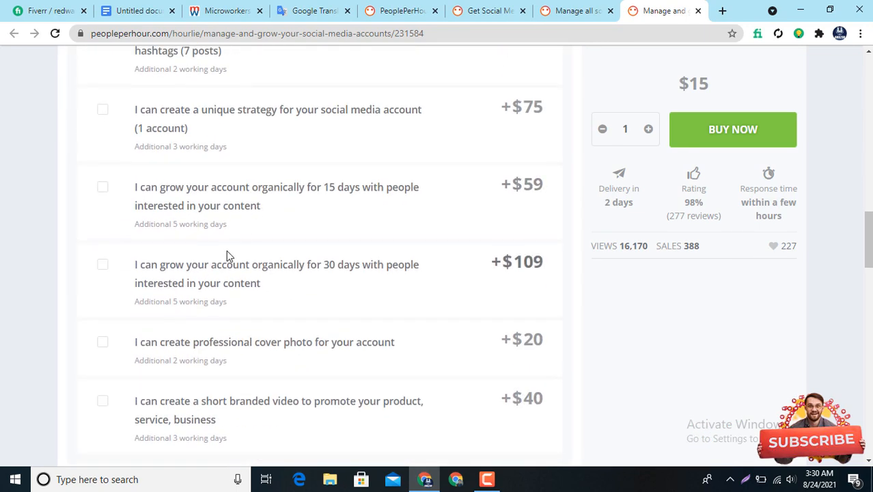
scroll(301, 273, "up", 3)
scroll(208, 292, "up", 15)
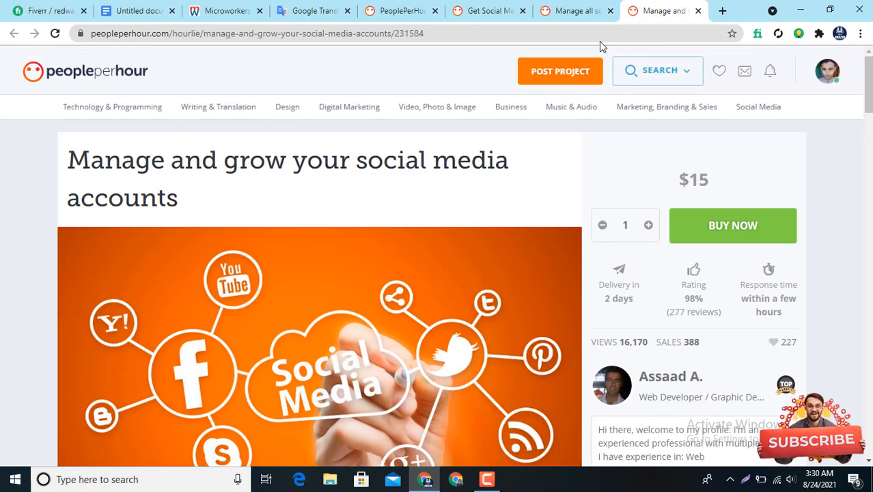
Step: Return to the blank new offer form and view its title, price, delivery and category fields
left_click(578, 14)
left_click(485, 7)
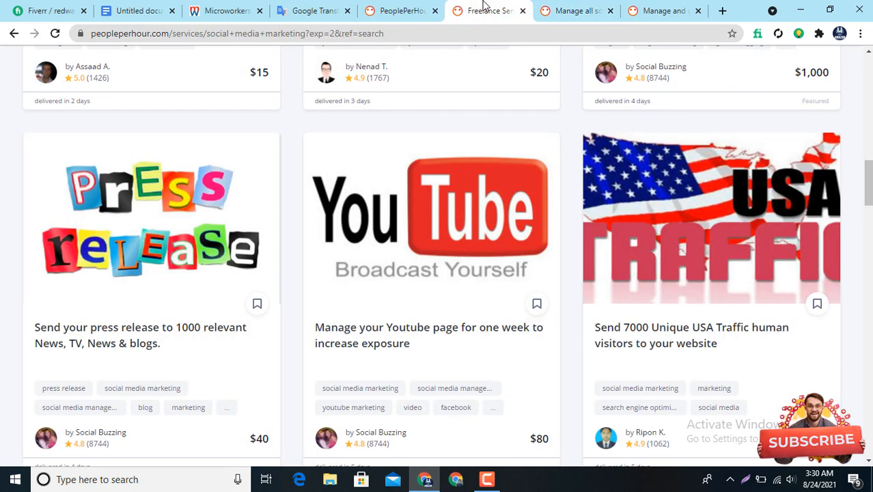
left_click(403, 10)
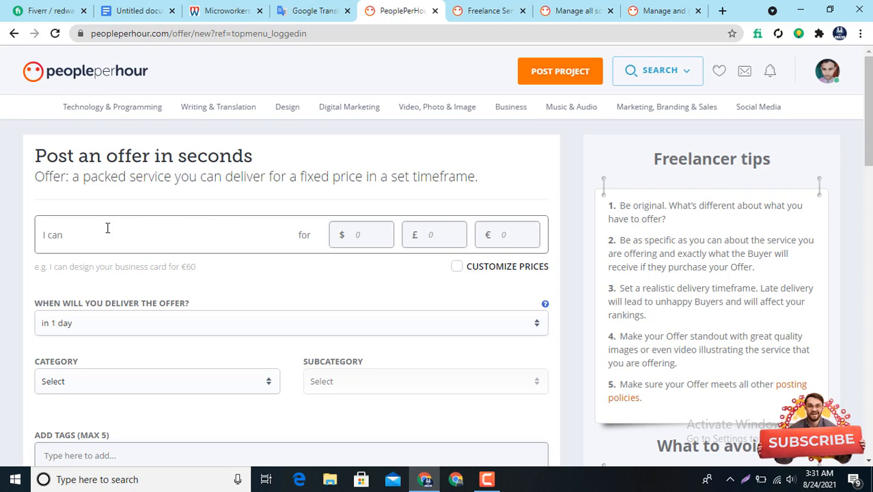
scroll(108, 227, "down", 1)
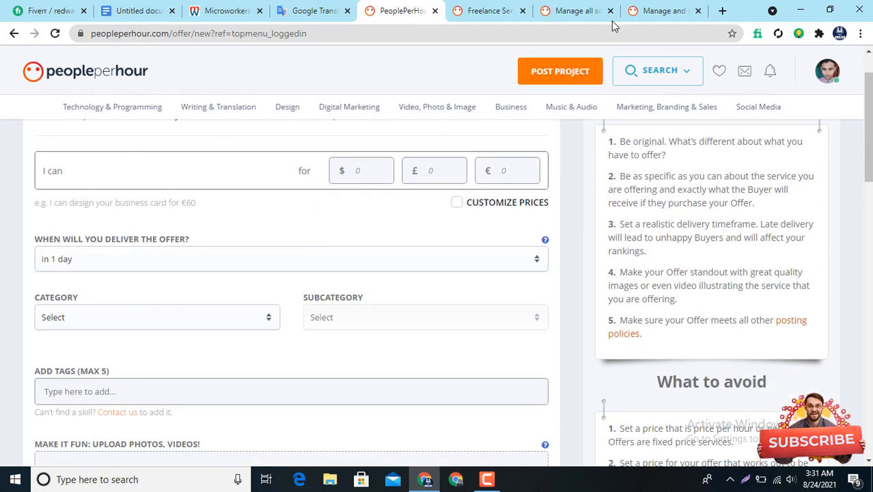
left_click(662, 10)
left_click(578, 10)
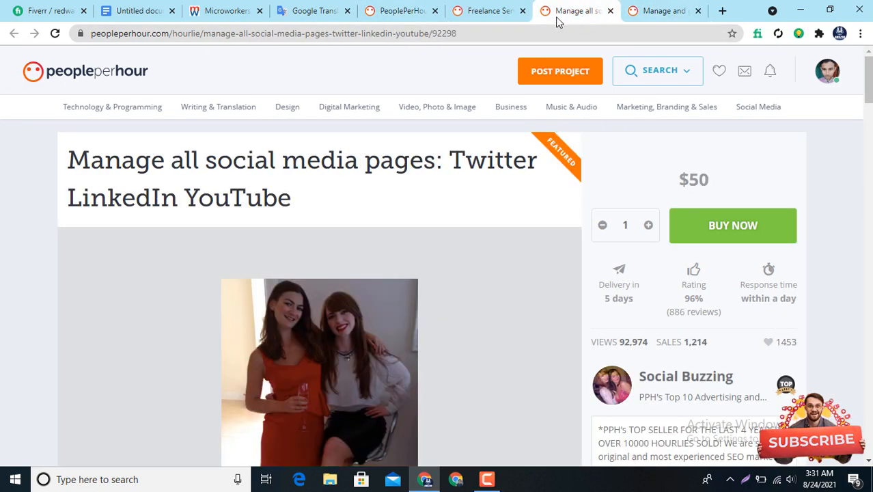
left_click(488, 11)
left_click(403, 10)
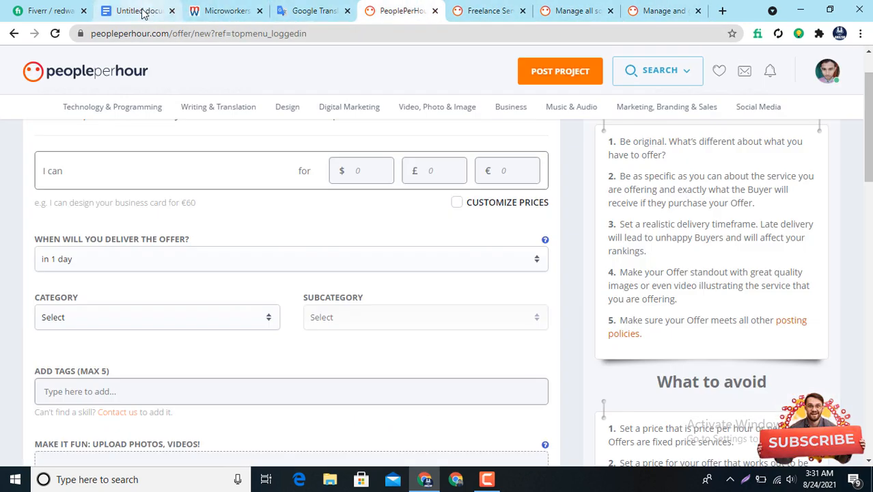
Step: Place the Google Docs tab beside the offer form's tab and copy "do your social media marketing manager and content creator for Business" from the document
left_click_drag(140, 11, 318, 16)
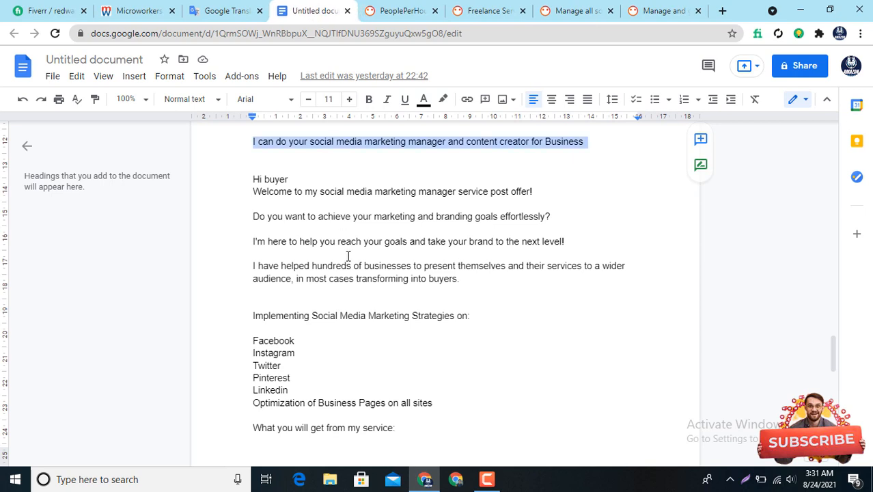
left_click(287, 146)
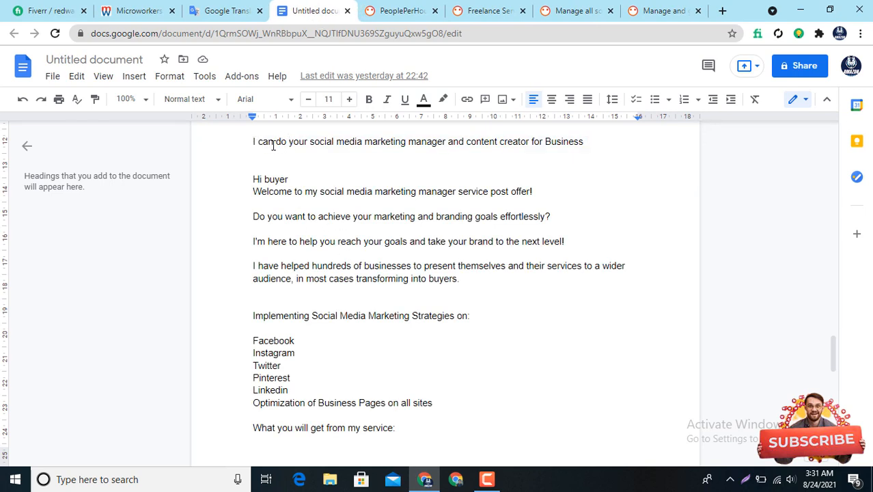
left_click_drag(275, 145, 585, 143)
right_click(571, 143)
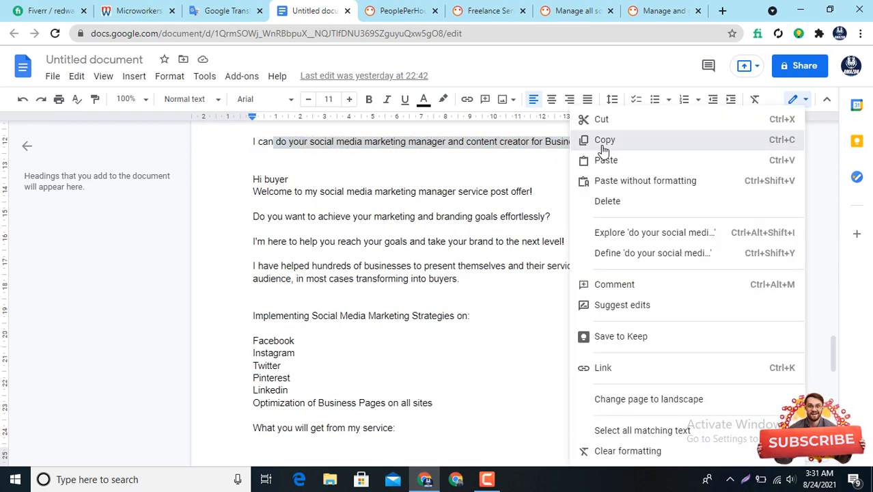
left_click(598, 146)
Step: Paste the copied text into the offer form as the title after "I can" and check its wording from start to end
left_click(405, 10)
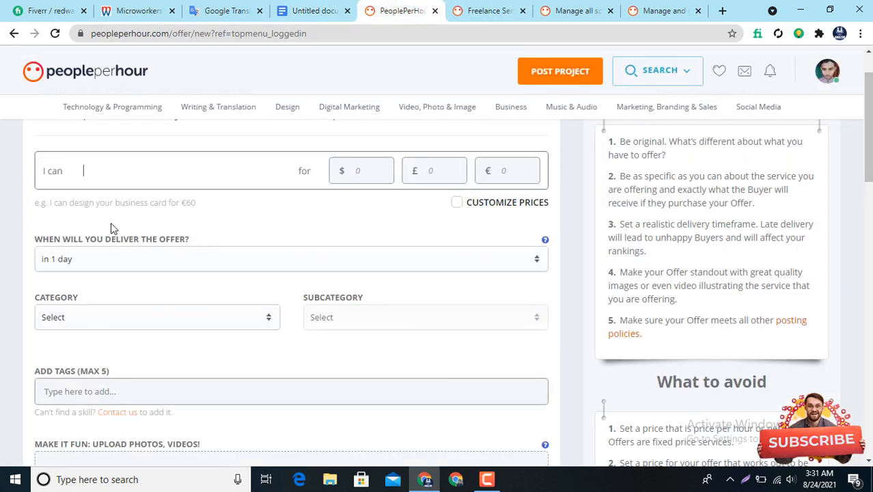
right_click(91, 171)
left_click(127, 272)
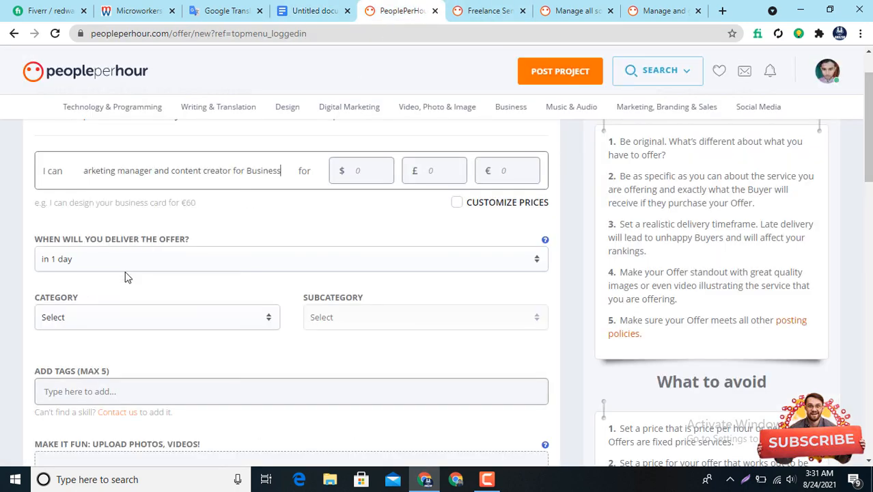
left_click_drag(110, 171, 54, 173)
left_click(57, 173)
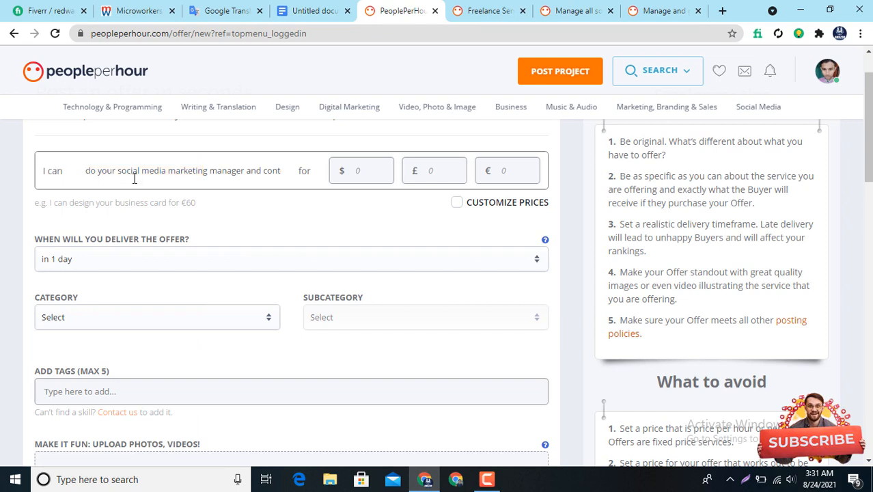
left_click_drag(198, 175, 296, 174)
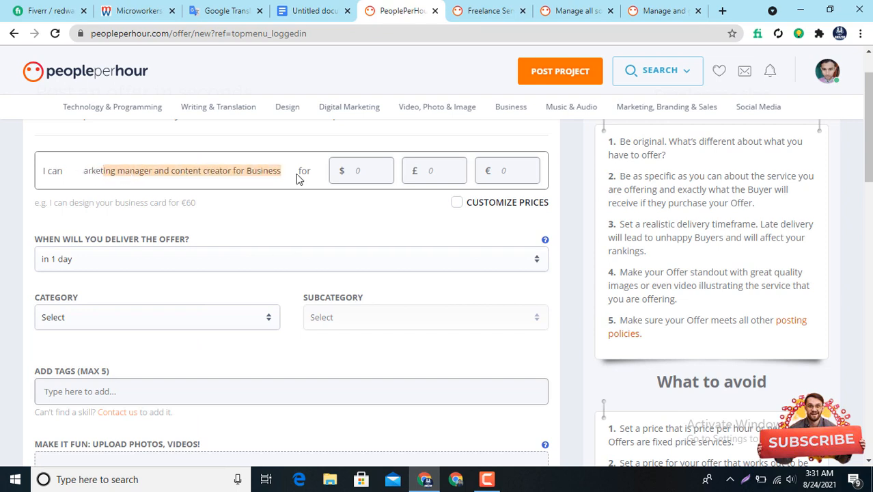
left_click(246, 168)
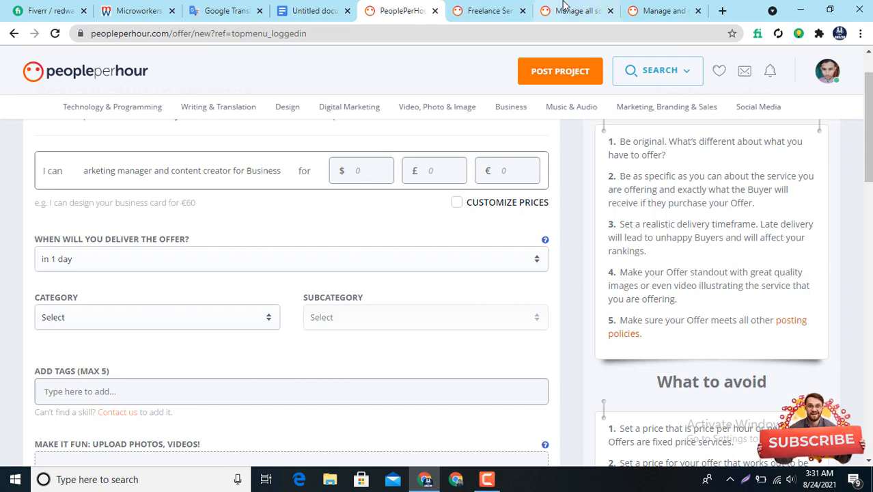
Step: Compare the prices and delivery times of the two open reference offers, then return to the offer form
left_click(588, 13)
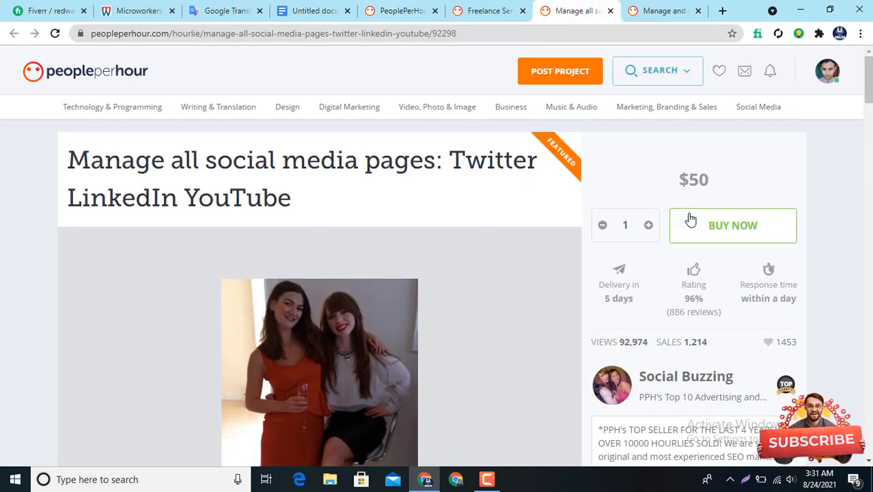
left_click(677, 9)
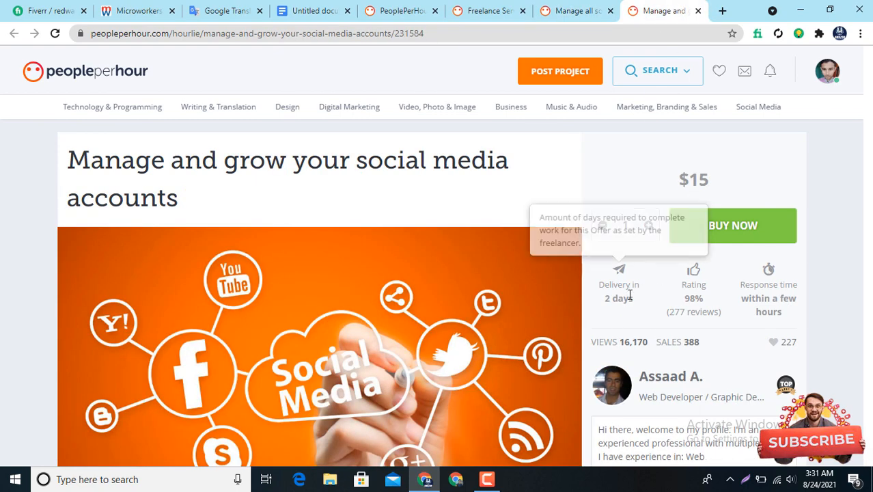
left_click(577, 10)
left_click(486, 10)
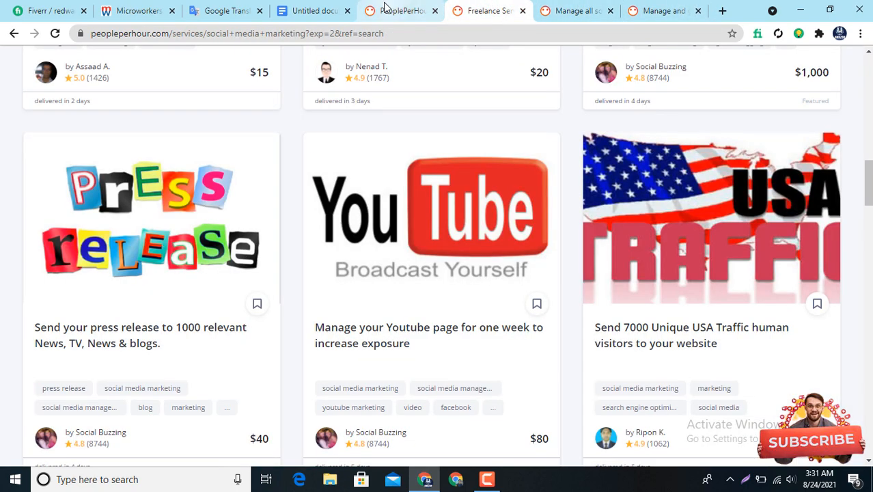
left_click(386, 6)
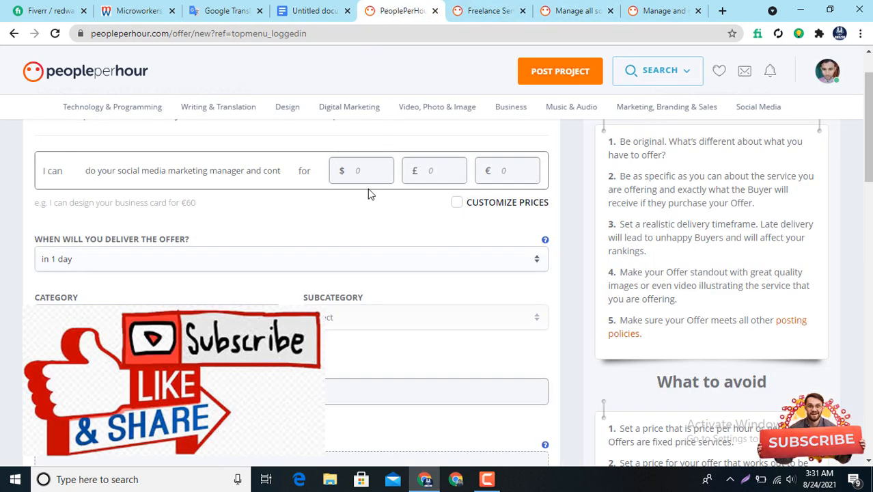
Step: Set the offer's dollar price to 20
left_click(371, 170)
type("1")
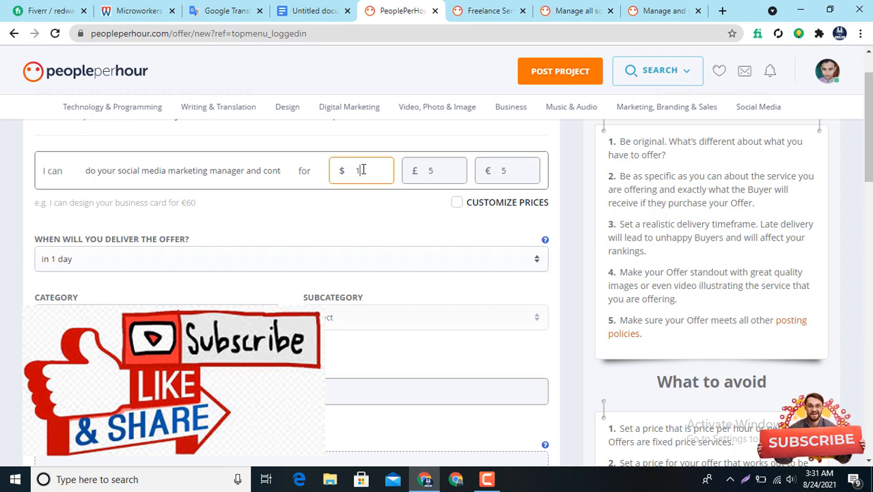
type("0")
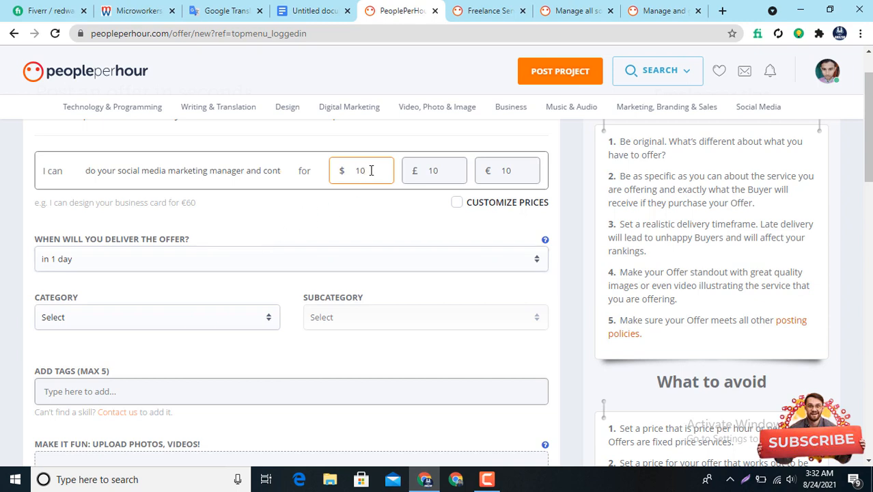
left_click_drag(371, 170, 354, 175)
type("20")
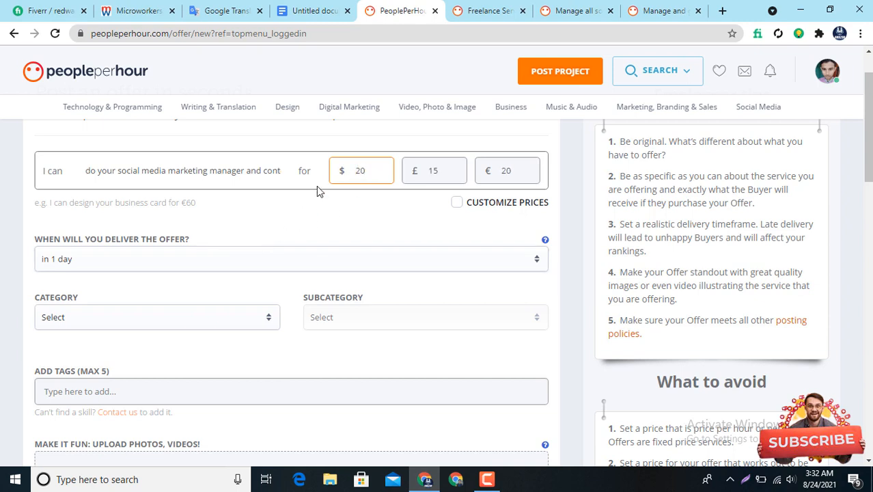
Step: Set the offer's delivery time to 3 days
left_click(91, 259)
left_click(87, 322)
scroll(112, 302, "down", 1)
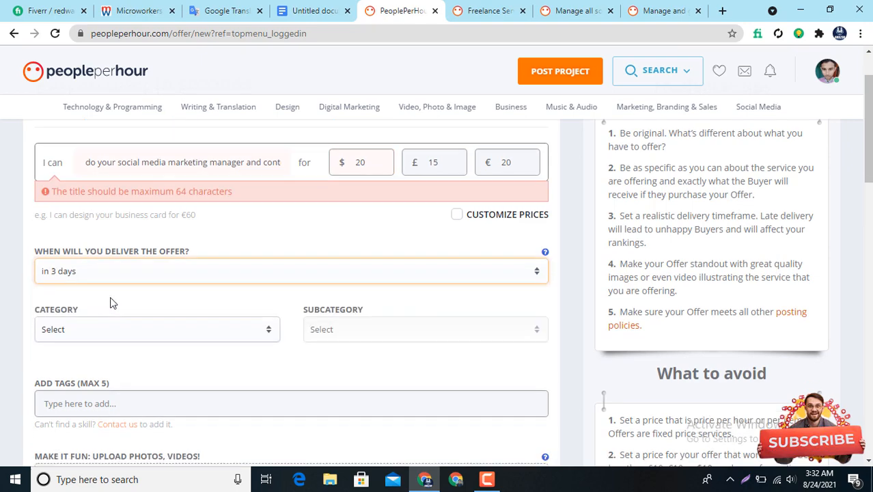
scroll(276, 266, "up", 1)
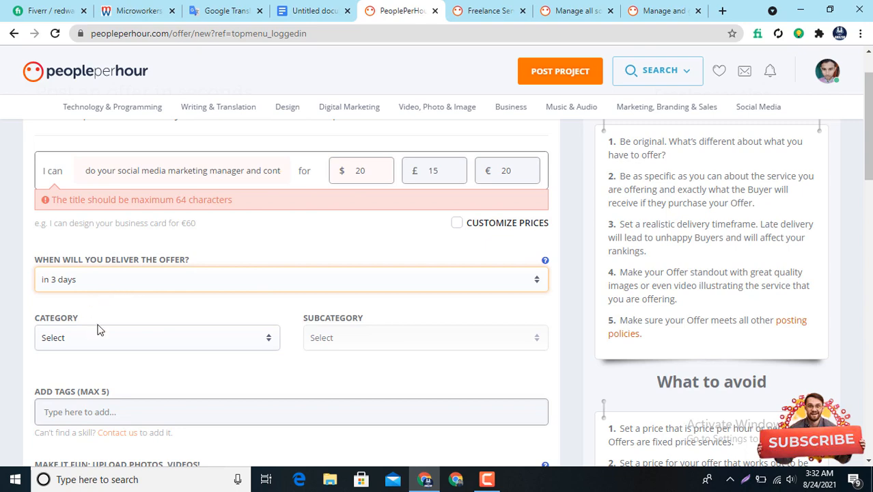
scroll(97, 328, "down", 1)
left_click(131, 274)
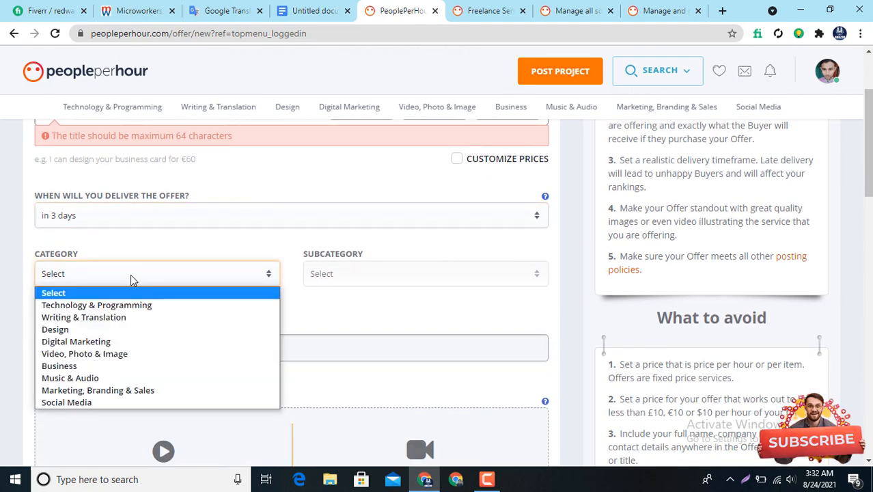
left_click(131, 274)
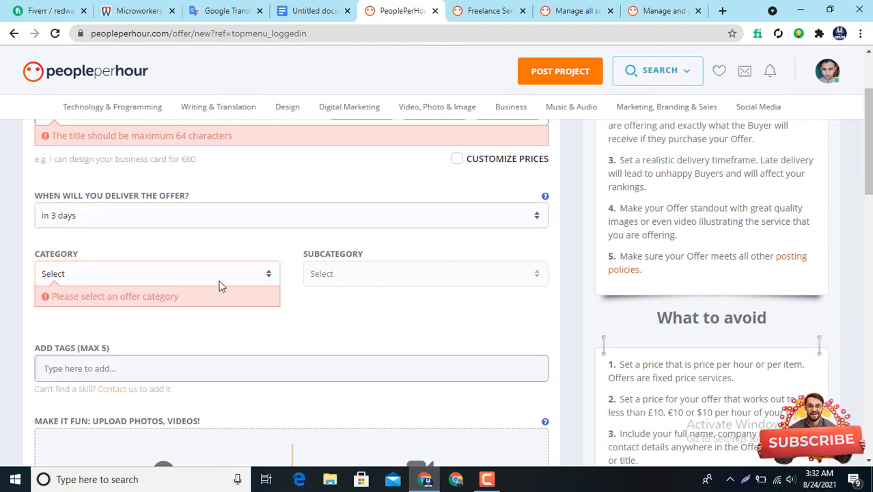
scroll(259, 302, "up", 2)
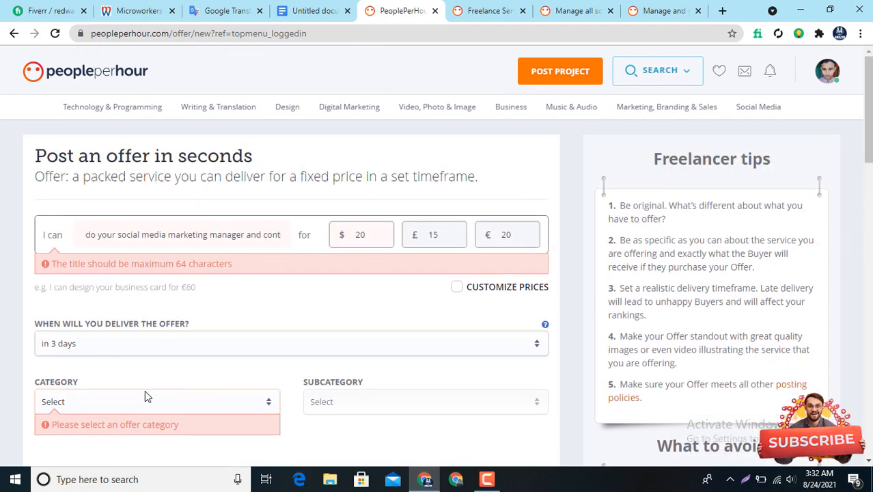
left_click(458, 290)
left_click(457, 288)
Step: Set the offer's category to Social Media and its subcategory to Social Media Monitoring
scroll(341, 314, "down", 1)
left_click(96, 337)
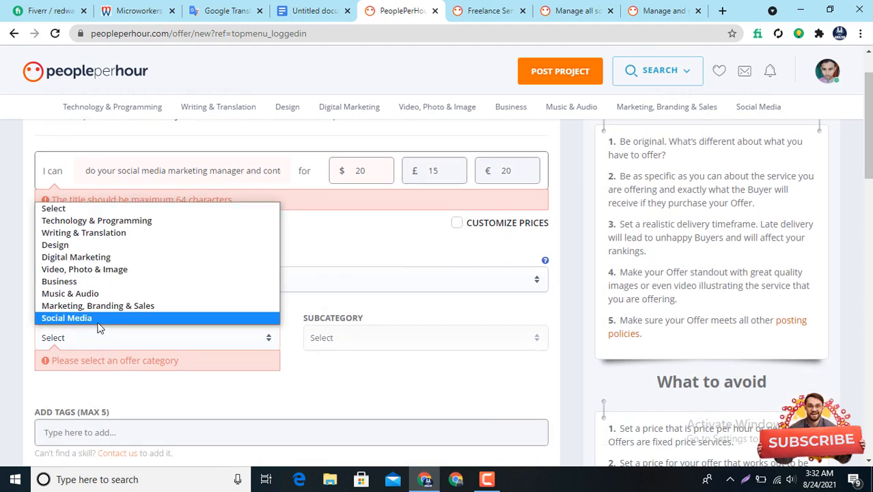
left_click(96, 318)
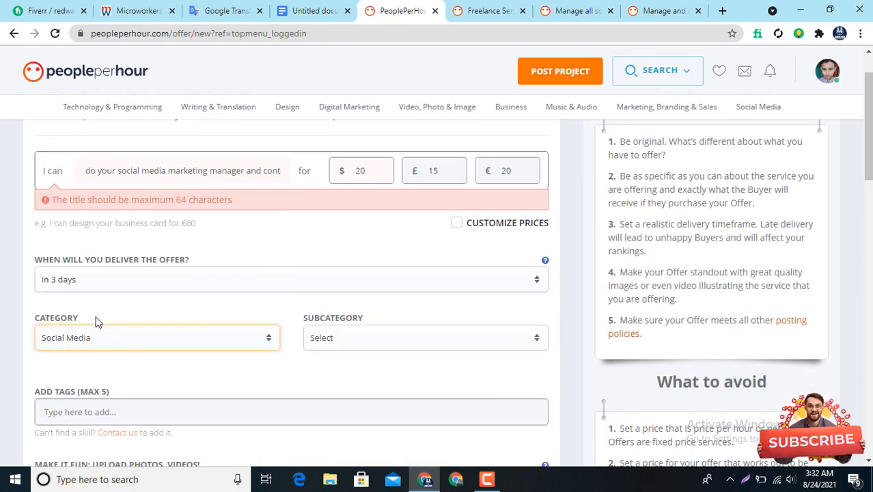
left_click(377, 338)
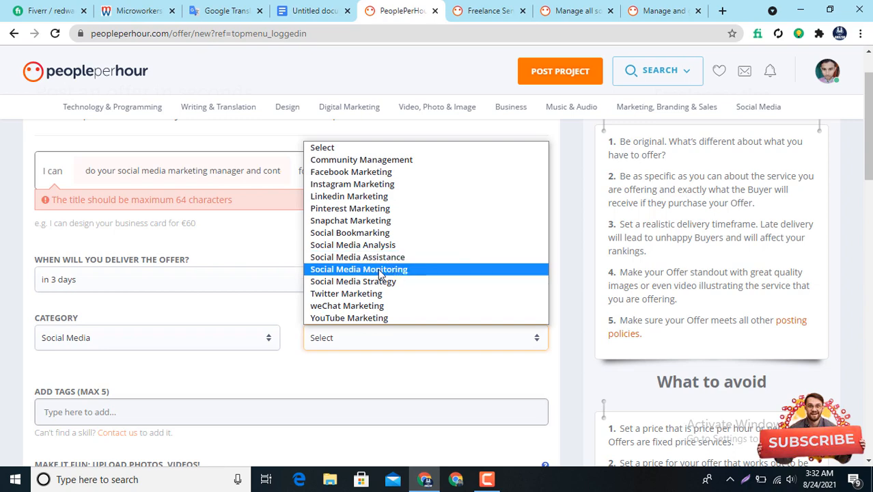
left_click(401, 273)
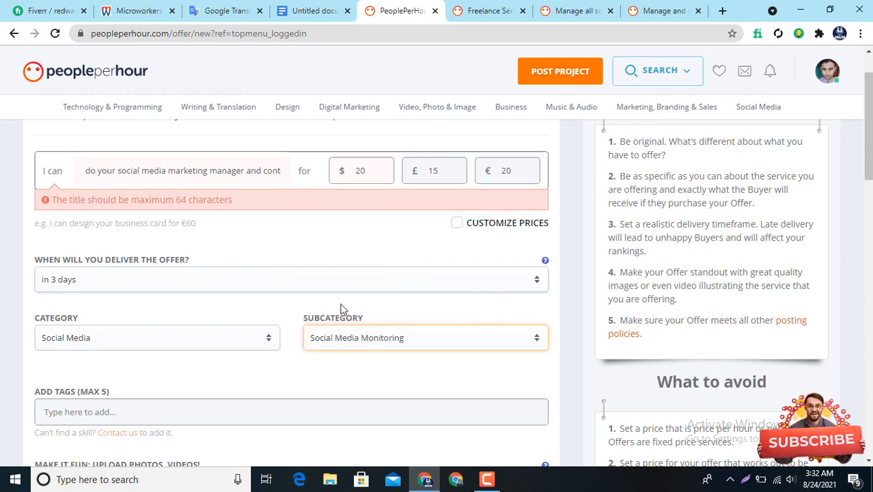
scroll(296, 330, "down", 2)
scroll(296, 330, "up", 1)
scroll(295, 332, "up", 1)
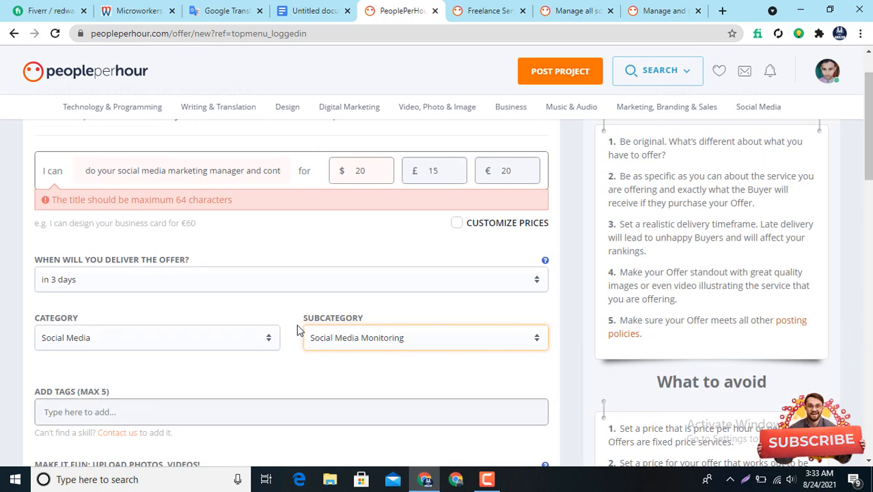
Step: Look through the "Manage and grow your social media accounts" offer from its description to its reviews as a reference for the tags
scroll(186, 348, "down", 2)
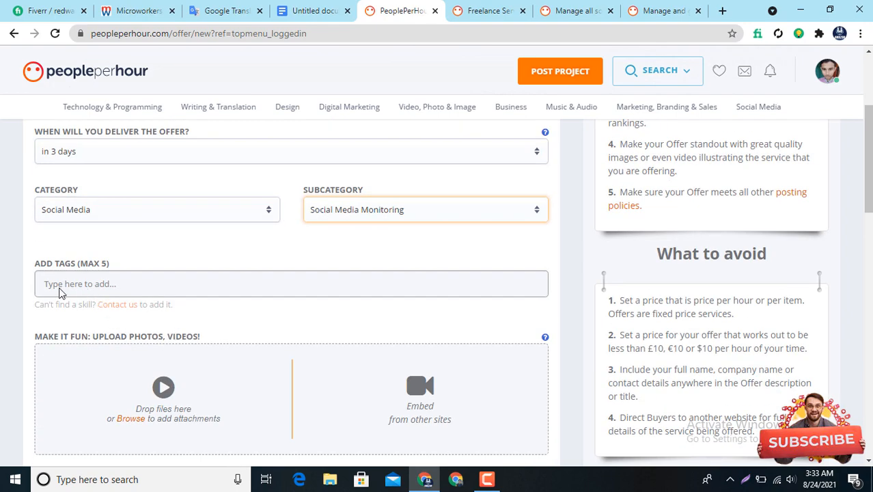
left_click(83, 286)
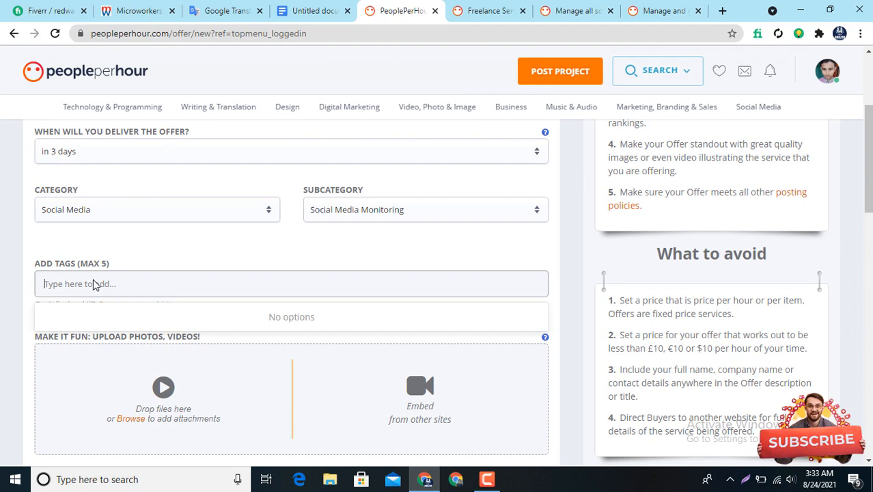
left_click(648, 8)
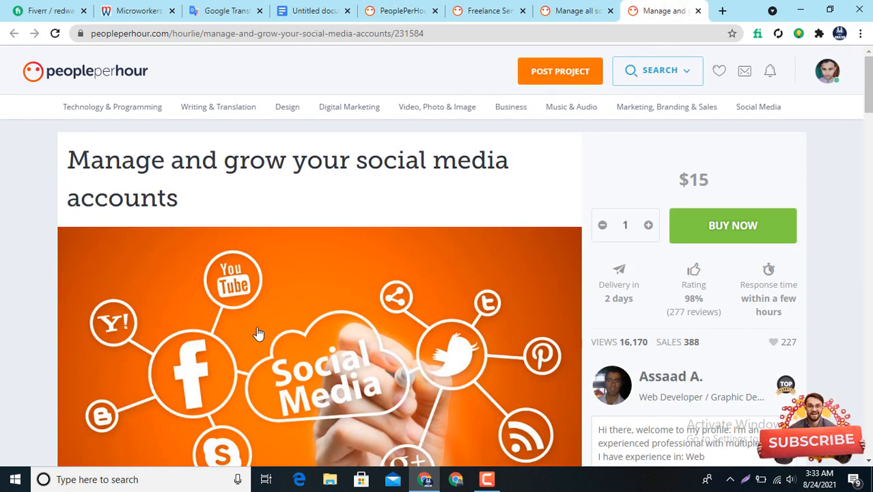
scroll(172, 249, "down", 10)
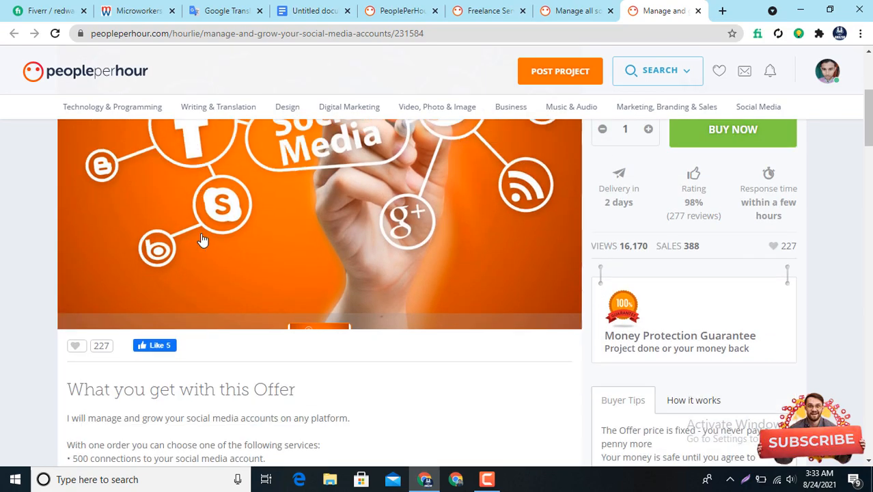
scroll(202, 233, "down", 13)
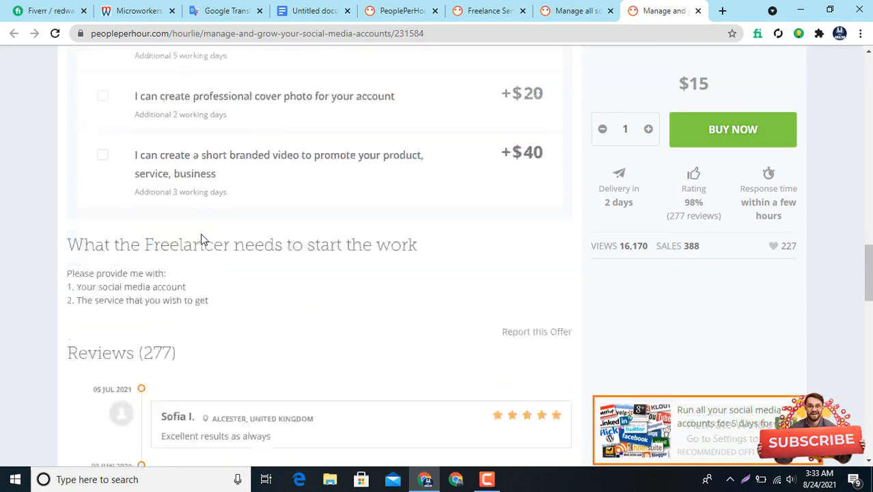
scroll(200, 238, "down", 11)
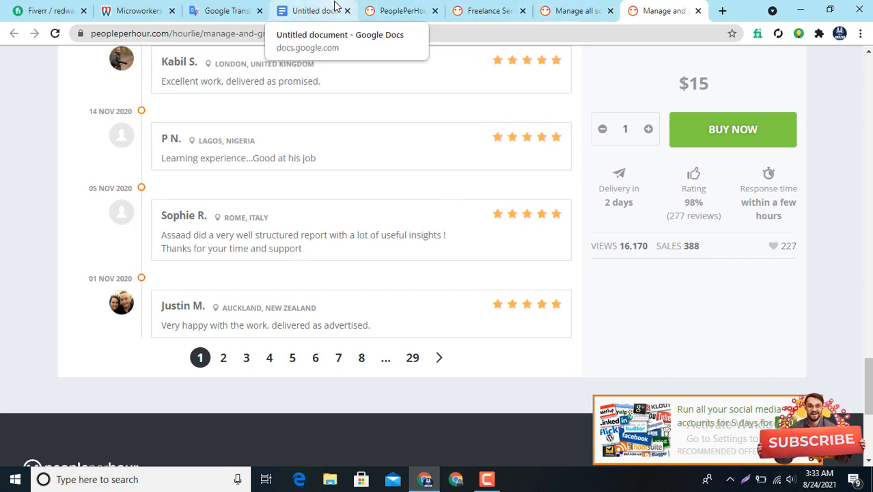
Step: Back in the offer form, add the tags social media marketing, digital marketing, facebook marketing, social media management and social media
left_click(378, 8)
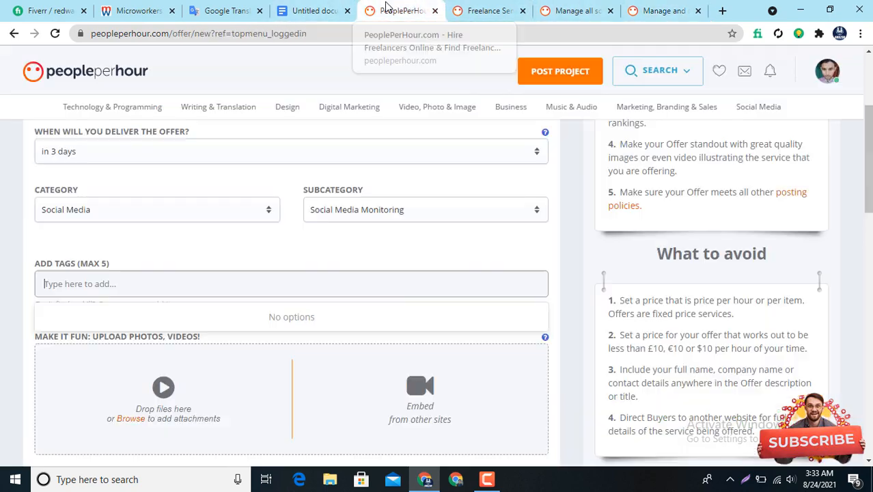
left_click(72, 287)
type("s")
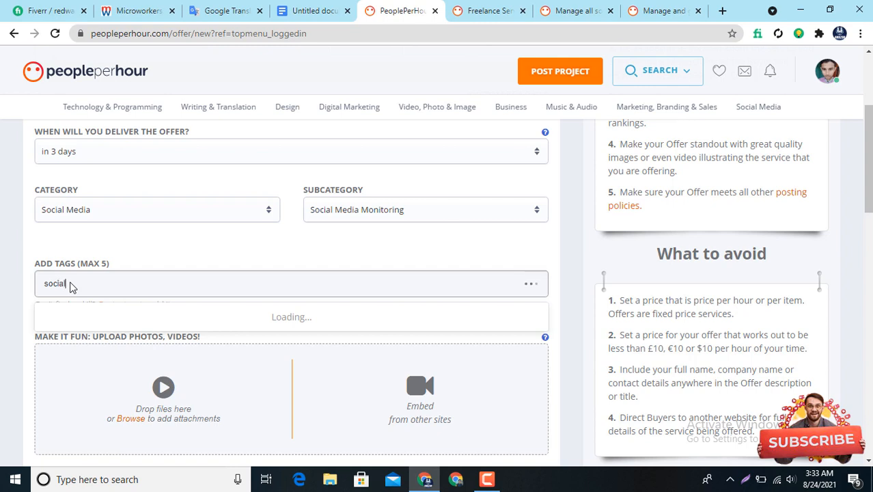
type("ocial media marketing")
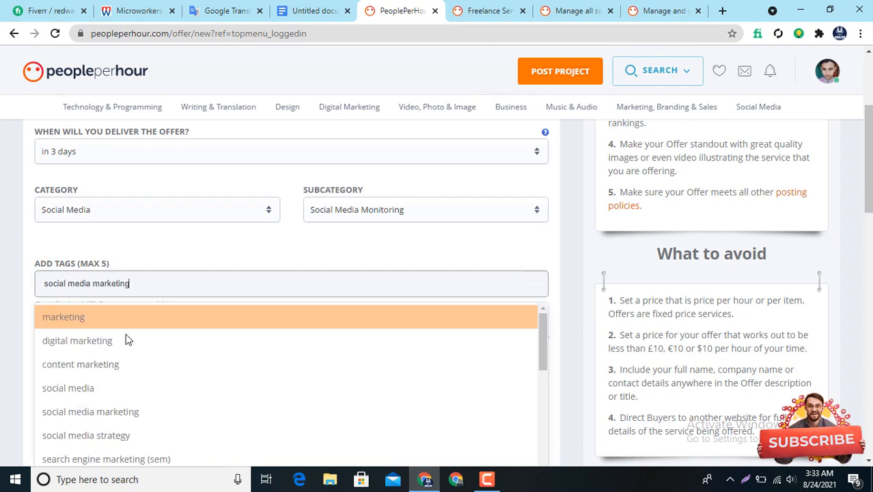
left_click(124, 413)
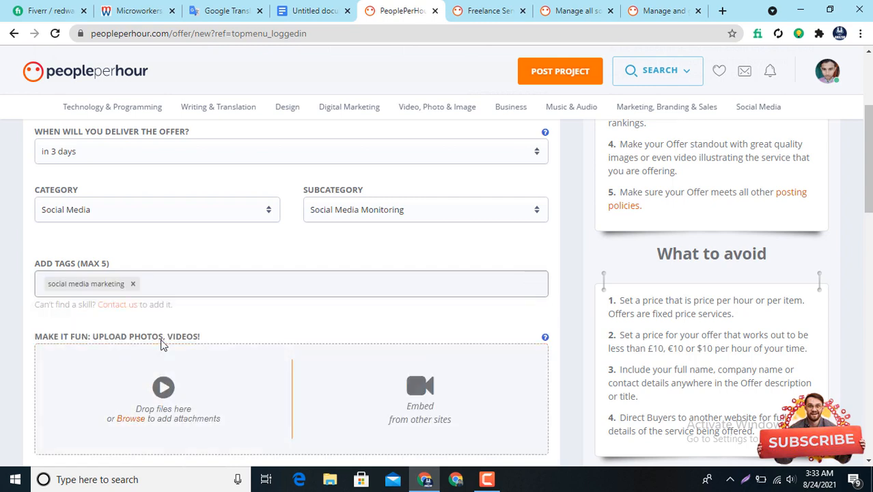
type("d")
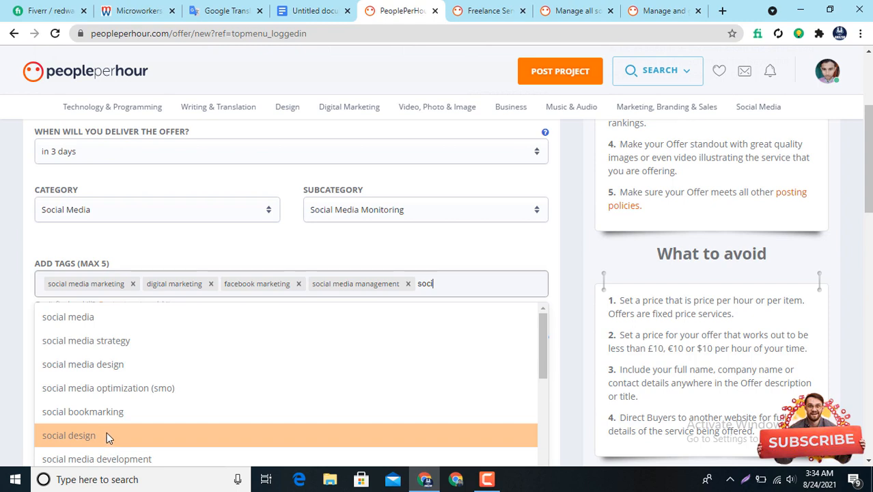
left_click(73, 312)
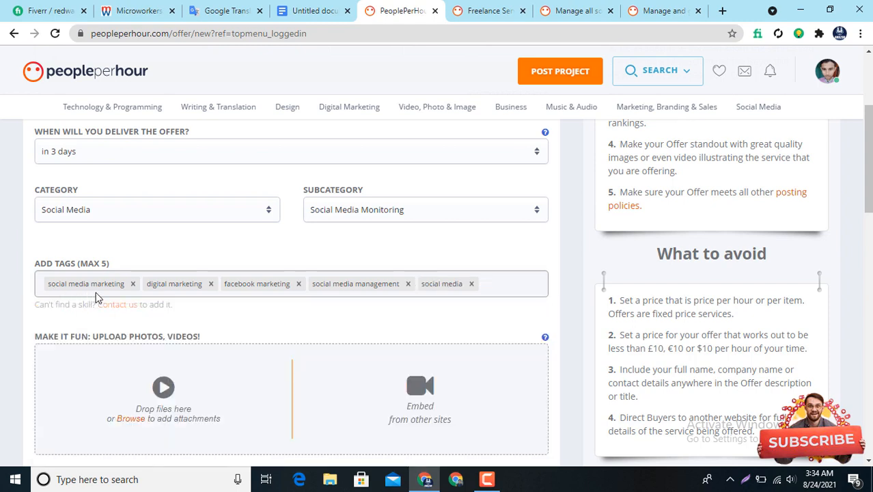
Step: Copy the offer title and paste it over the English source text in Google Translate
scroll(58, 347, "up", 2)
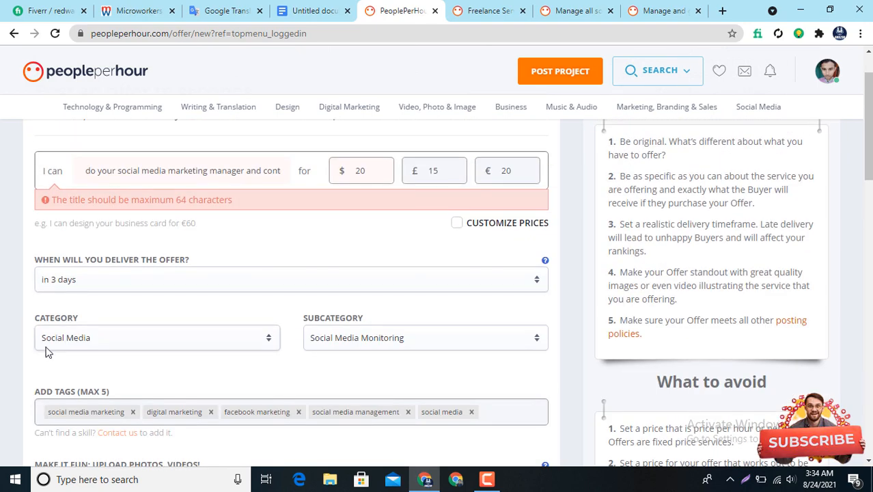
scroll(68, 335, "up", 1)
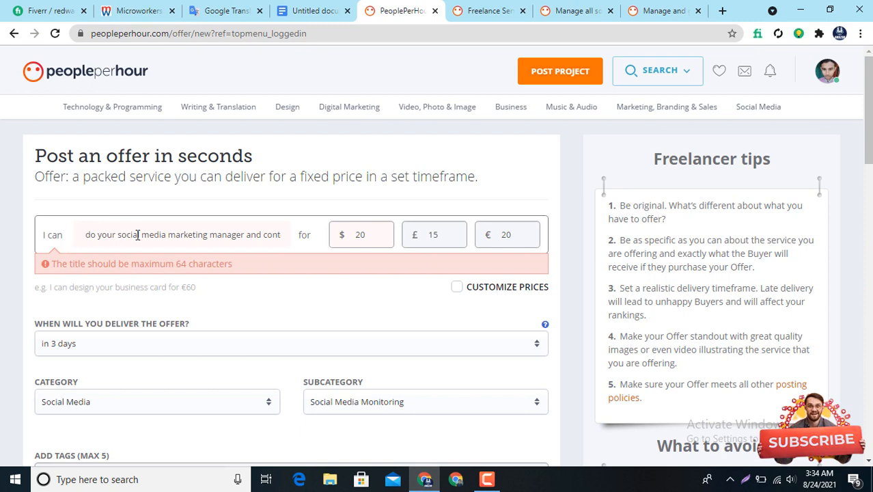
triple_click(108, 234)
right_click(108, 233)
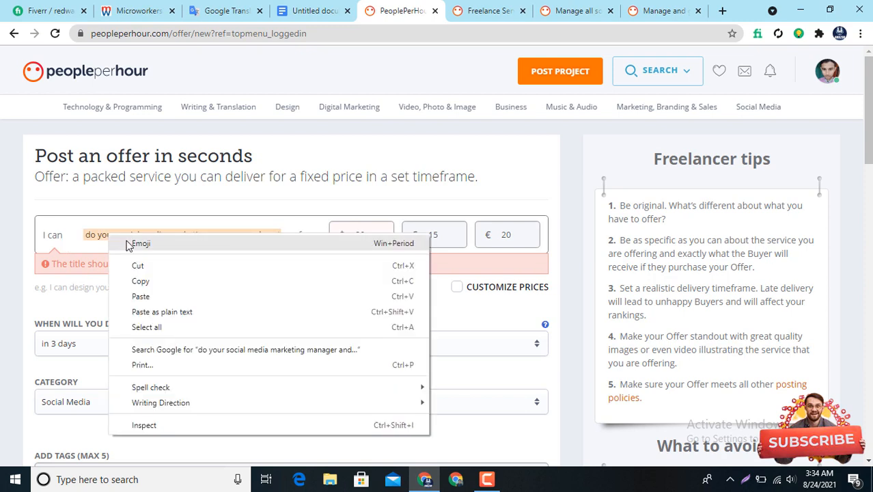
left_click(138, 279)
left_click(225, 11)
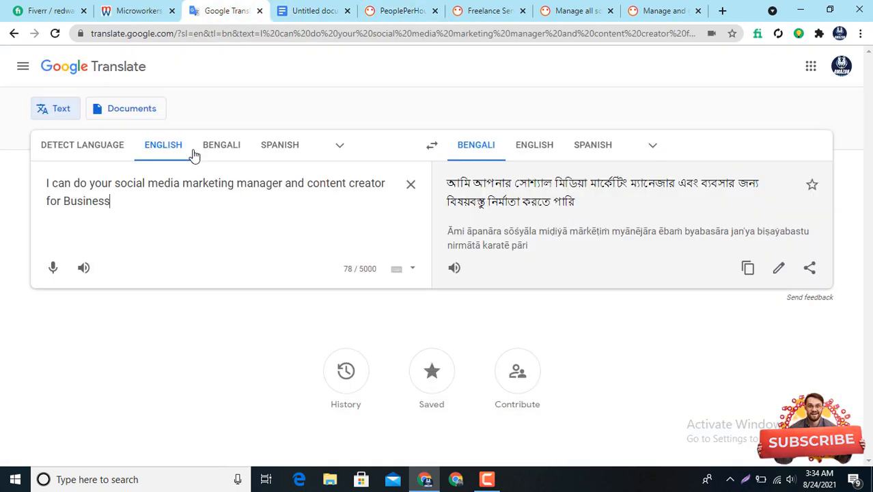
left_click_drag(140, 201, 37, 188)
right_click(65, 199)
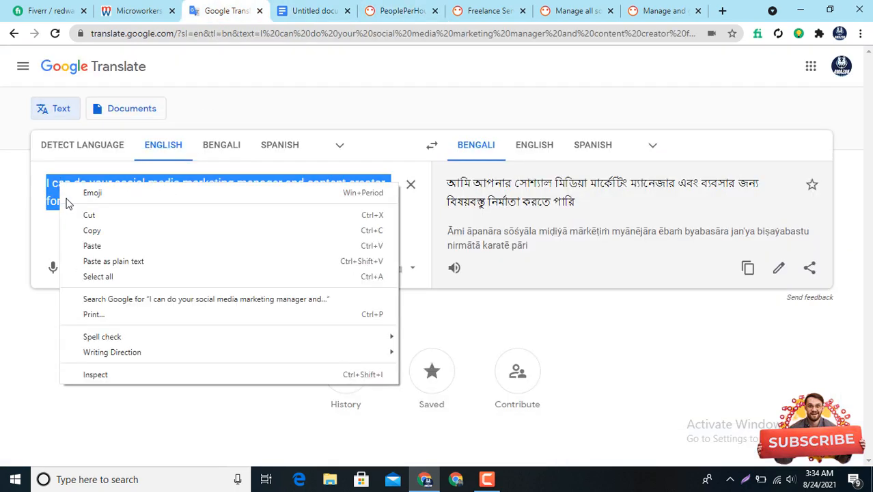
left_click(99, 255)
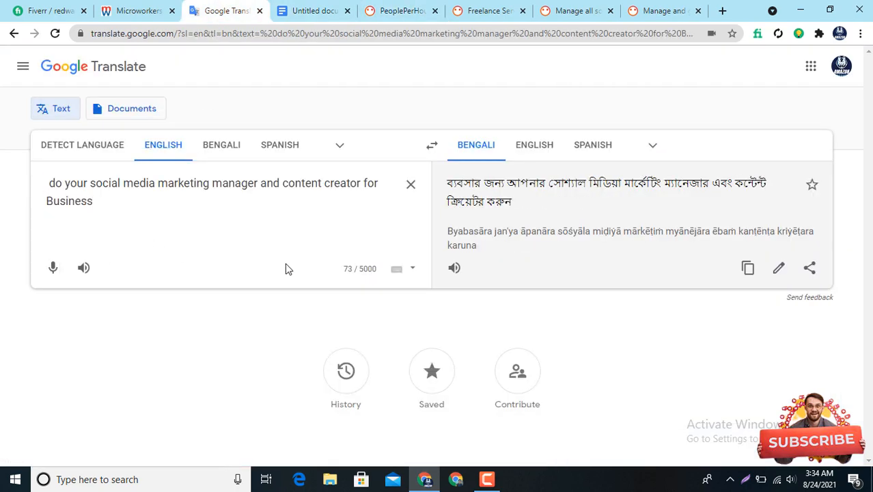
key("ctrl+z")
Step: Shorten the title in the PeoplePerHour offer form by dropping "and content creator" before "for Business"
left_click(399, 10)
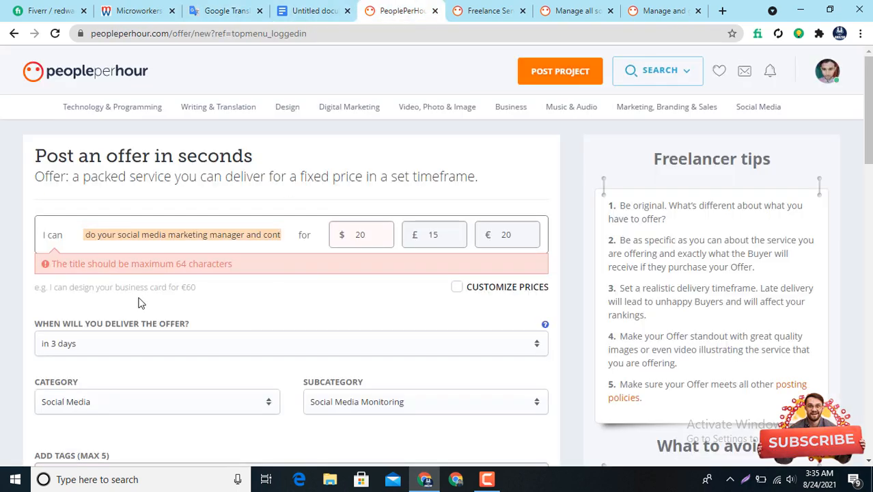
right_click(126, 234)
left_click(156, 297)
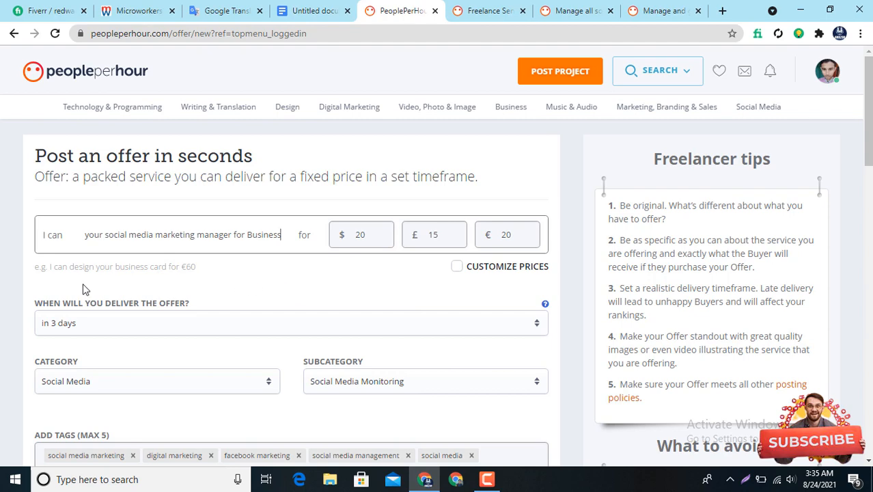
Step: Look through the gallery images of the "Manage all social media pages" offer as a reference for the offer's photos
scroll(491, 286, "down", 1)
scroll(410, 228, "down", 3)
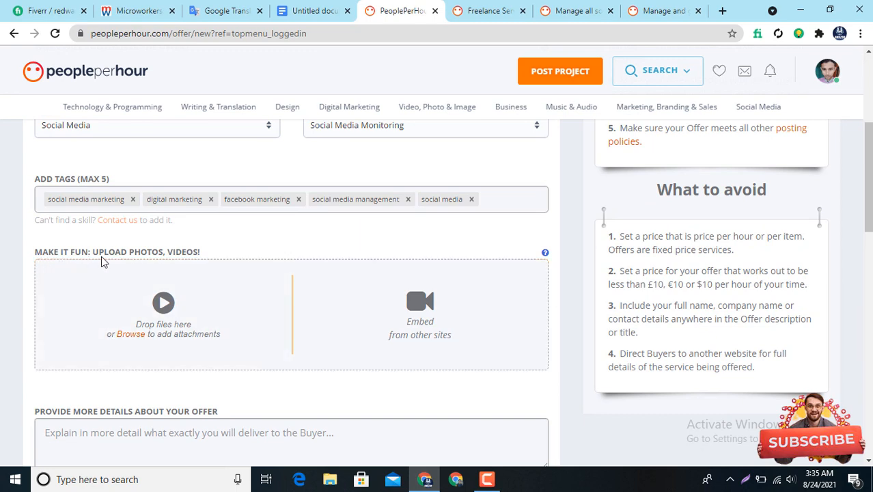
left_click(577, 10)
scroll(348, 291, "down", 3)
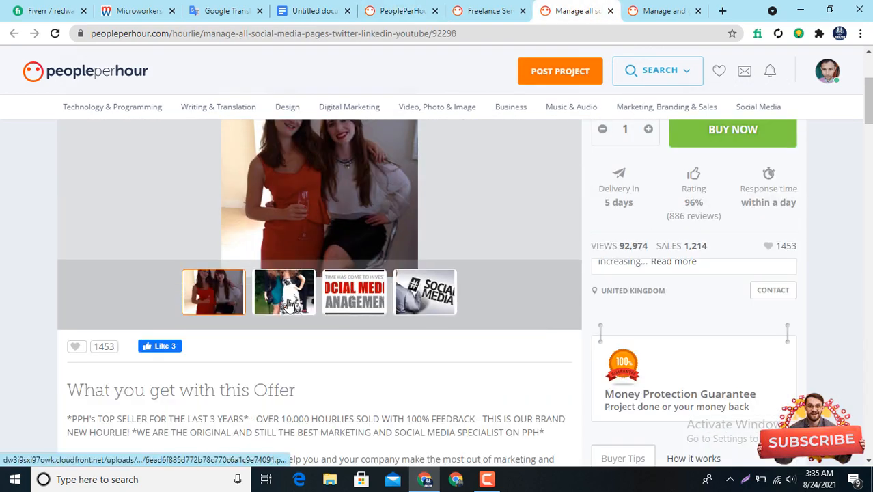
left_click(350, 291)
scroll(363, 356, "up", 1)
scroll(362, 354, "down", 3)
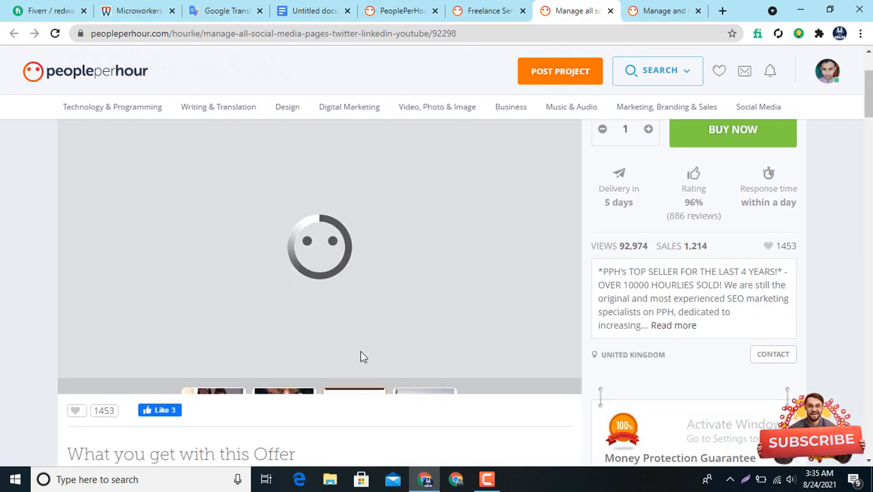
left_click(422, 306)
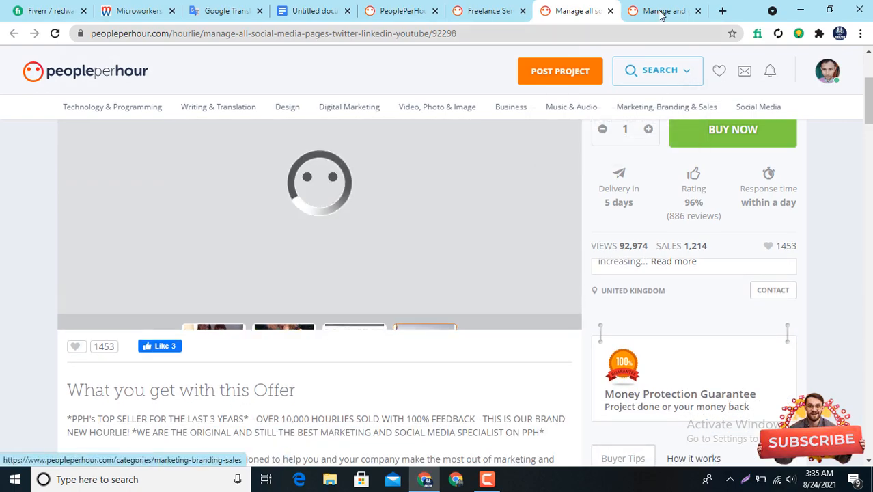
Step: Examine the cover image of the "Manage and grow your social media accounts" offer, and check the photo upload help in the offer form
key("ctrl+Tab")
scroll(377, 433, "up", 15)
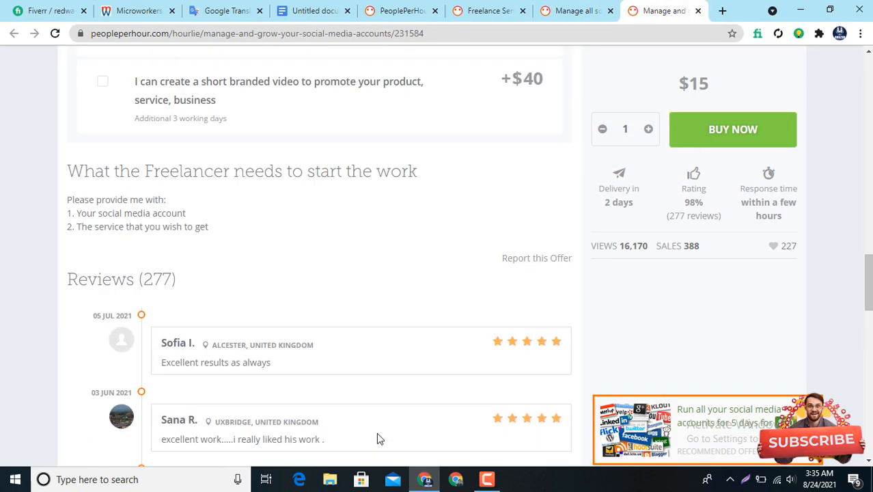
scroll(375, 436, "down", 2)
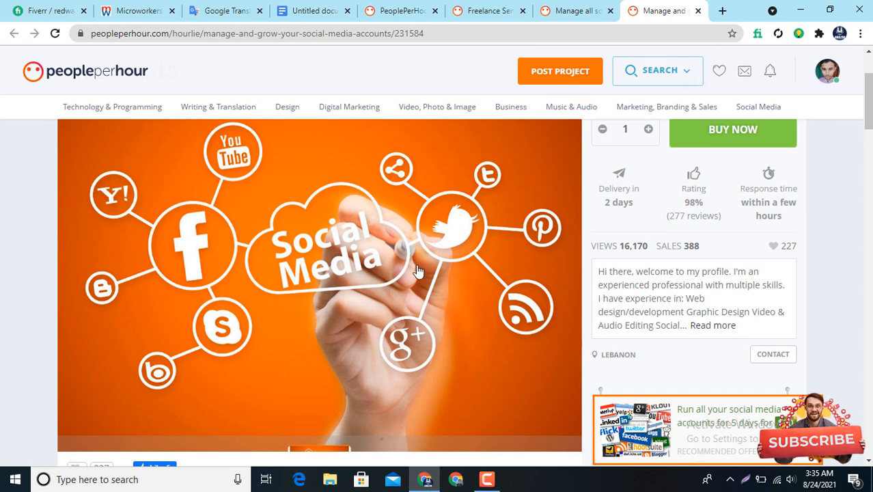
left_click(397, 10)
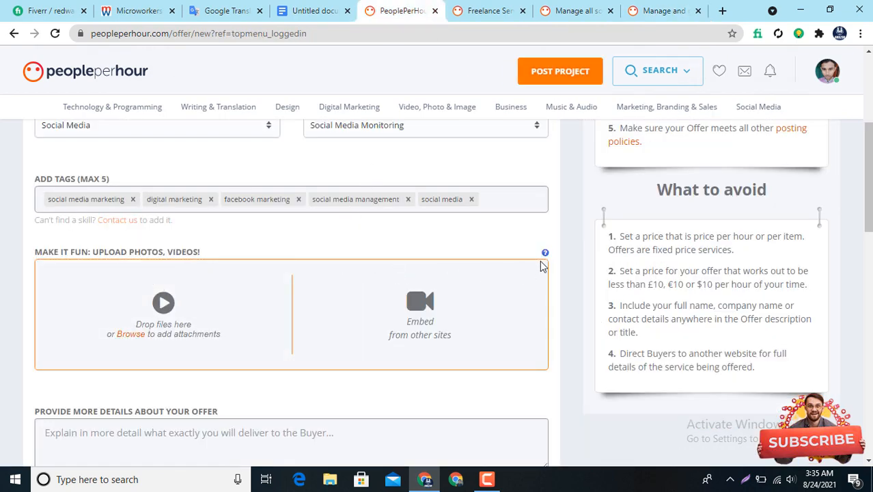
mouse_move(544, 255)
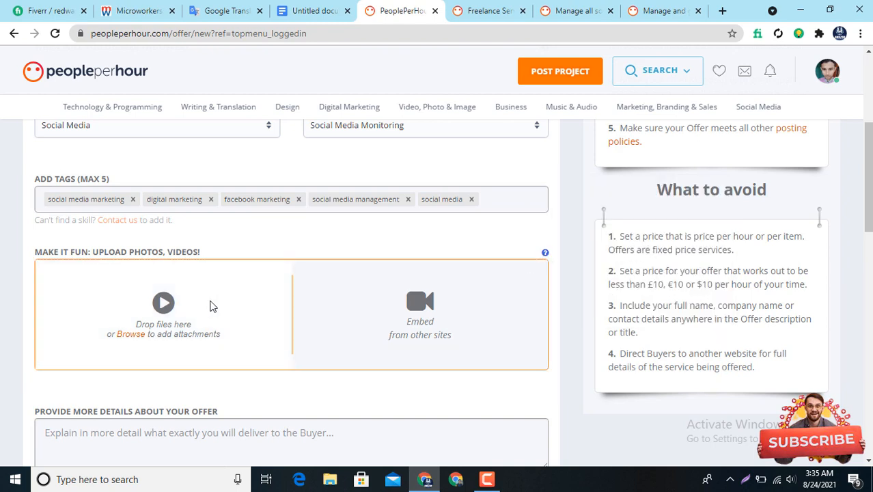
Step: Open canva.com in a new browser tab and create a blank custom-size design of 1280 x 720 px
left_click(722, 11)
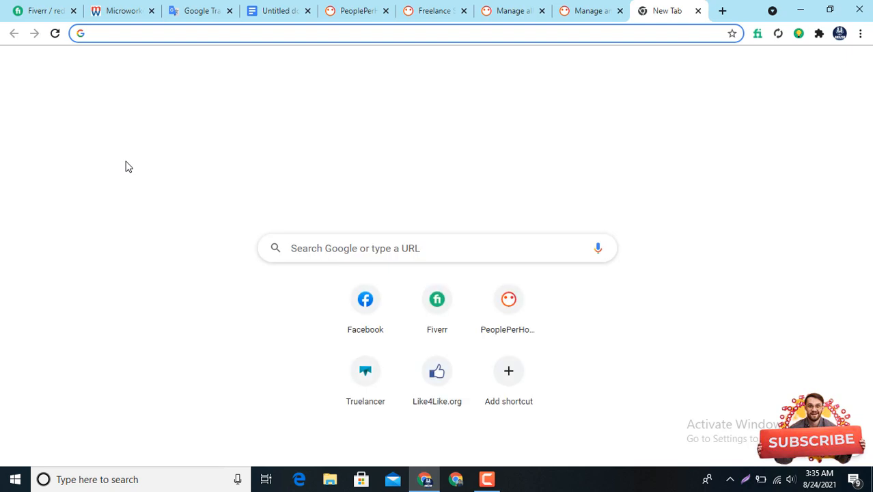
type("c")
key("Return")
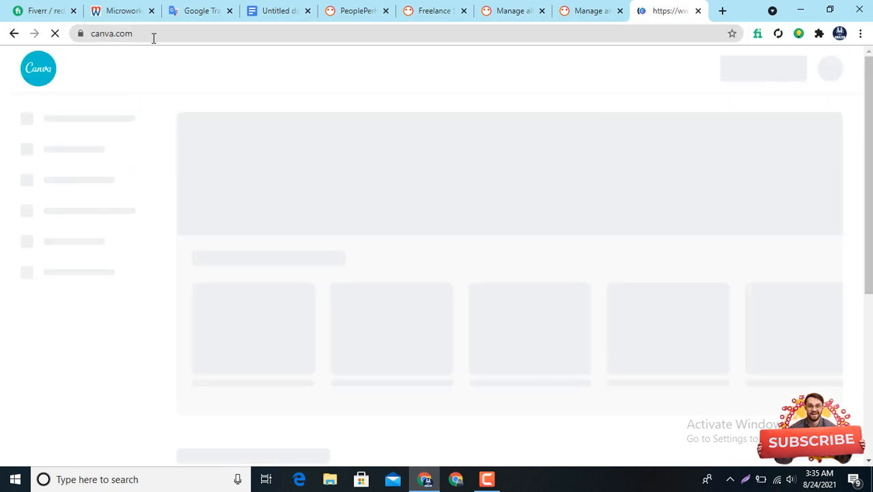
left_click(236, 36)
left_click(237, 36)
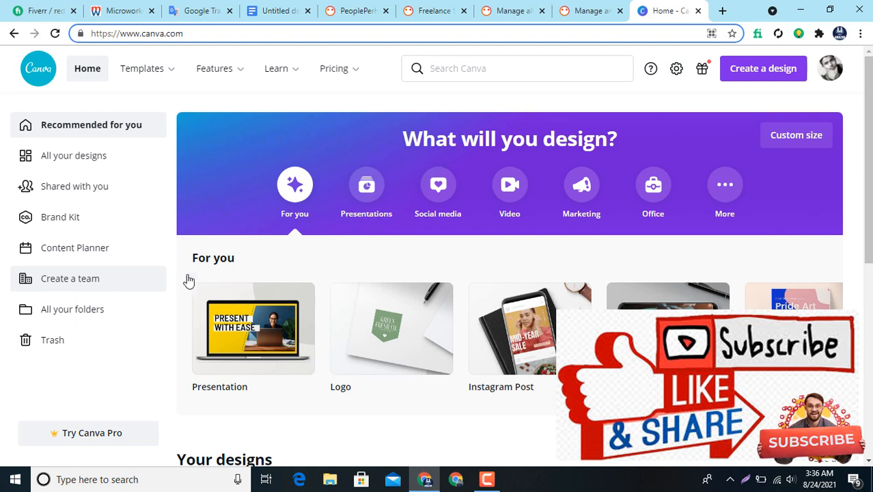
left_click(793, 139)
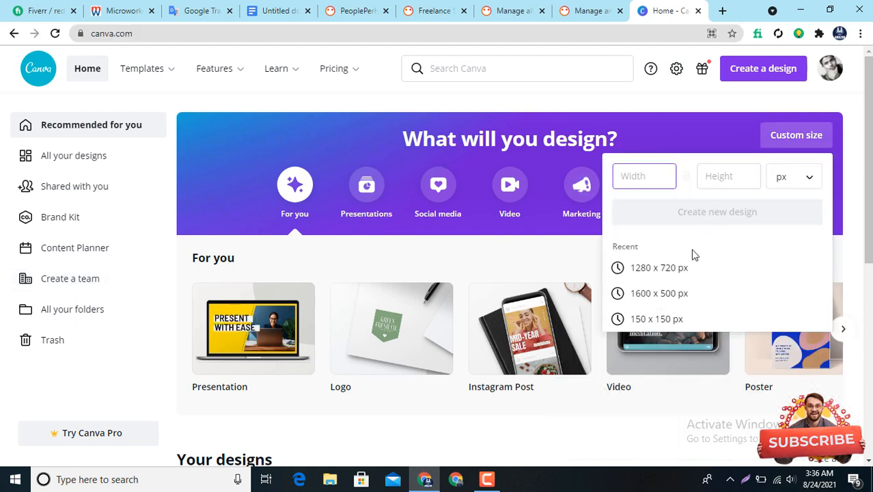
left_click(681, 277)
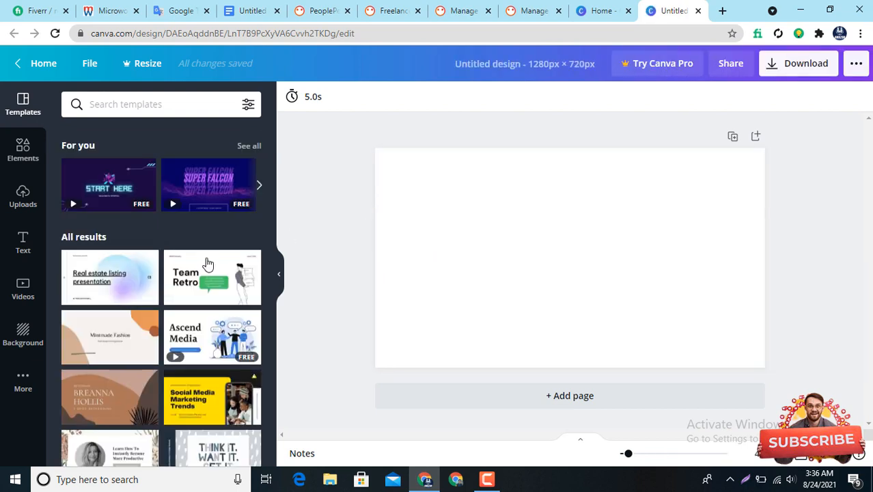
Step: Fill the blank Canva page's background with the default red, and close the design and Canva home tabs
scroll(91, 266, "down", 5)
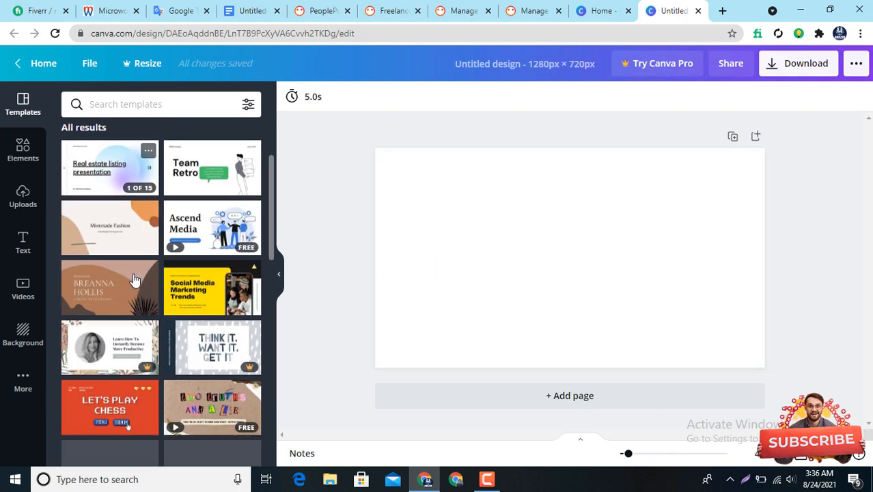
left_click(579, 250)
left_click(293, 97)
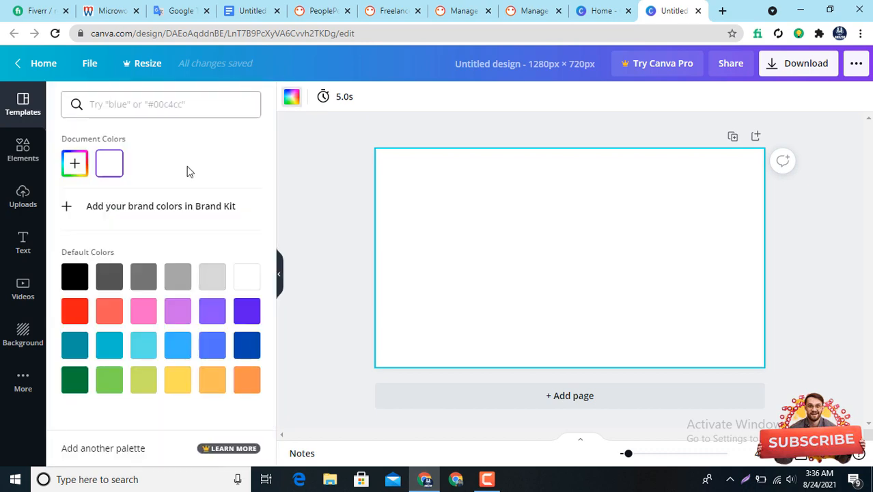
left_click(74, 311)
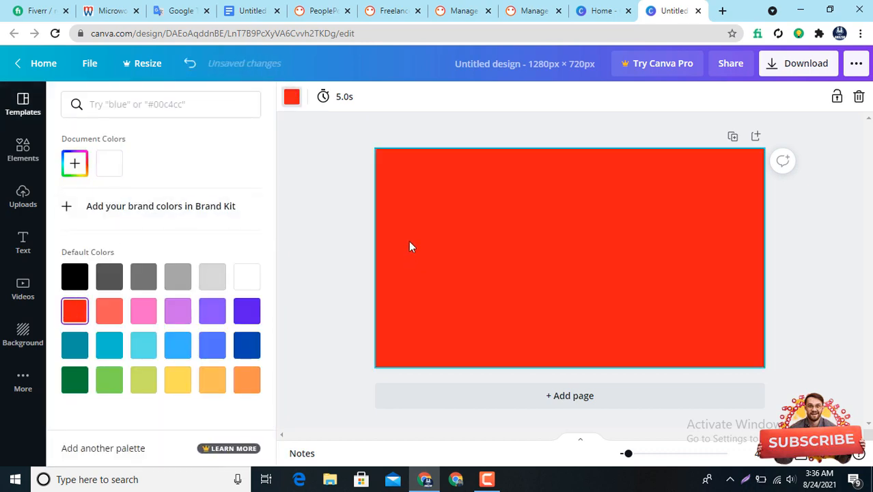
left_click(273, 220)
left_click(20, 247)
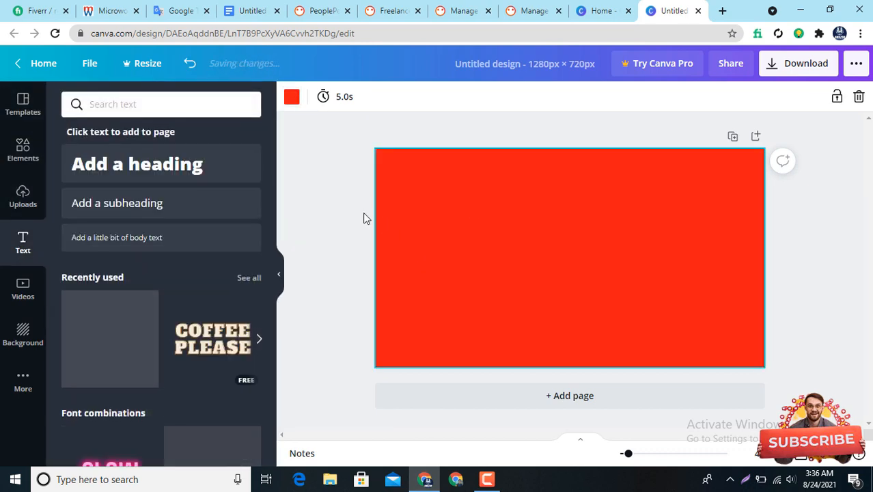
left_click(698, 10)
key("ctrl+w")
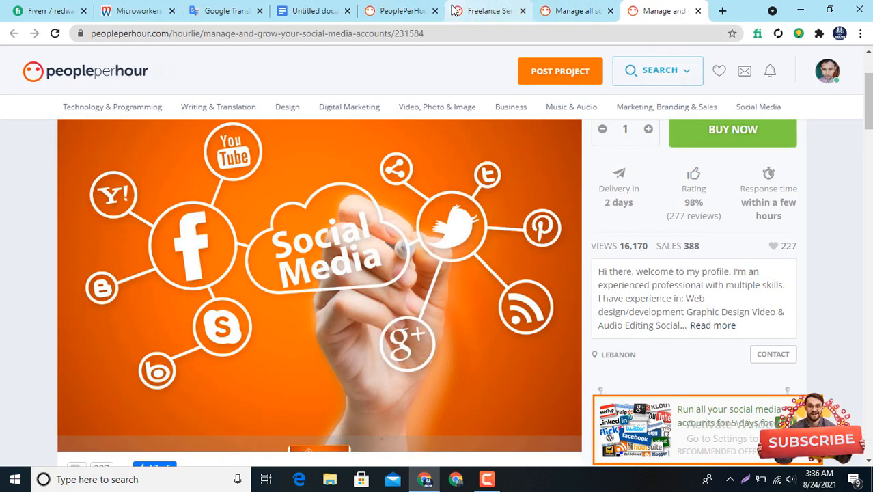
Step: Upload "social media marketing manager (1)" and "social media marketing manager" from Downloads as the offer's photos
left_click(409, 11)
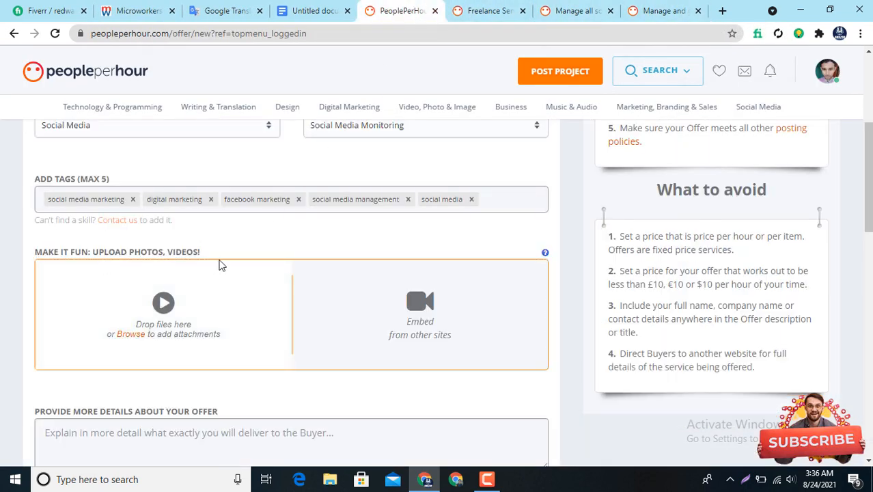
left_click(136, 336)
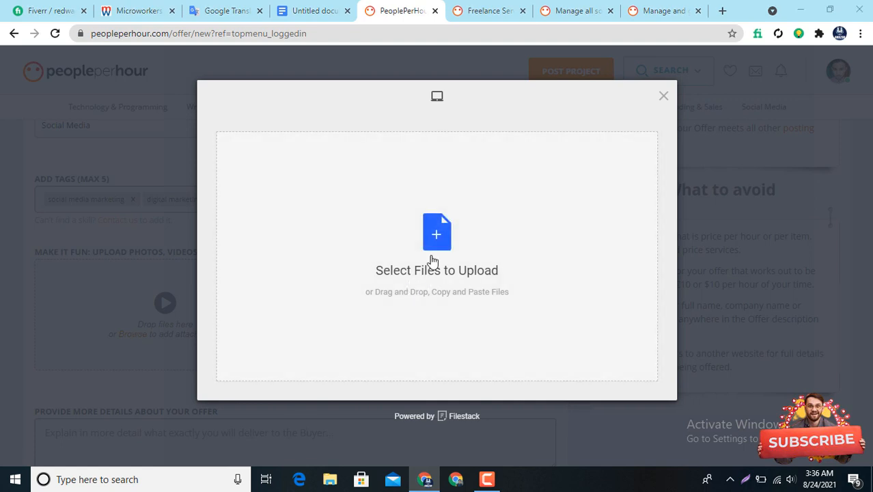
left_click(431, 260)
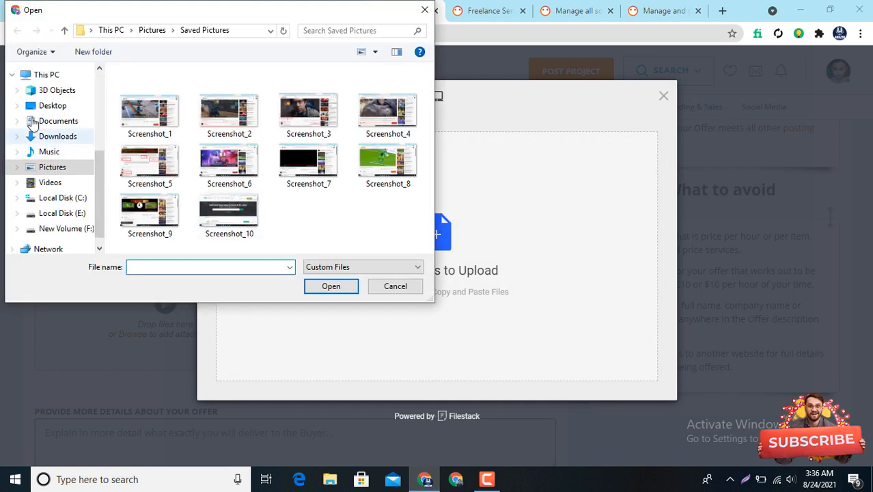
left_click(47, 137)
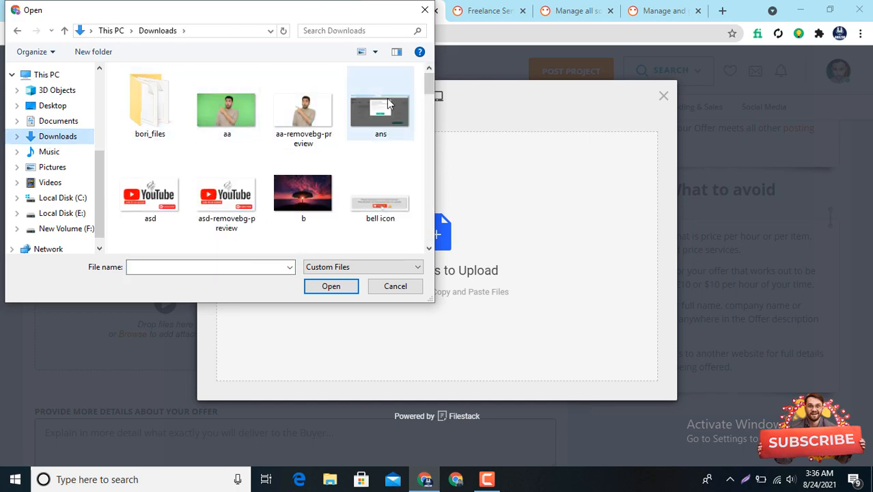
left_click_drag(430, 83, 430, 198)
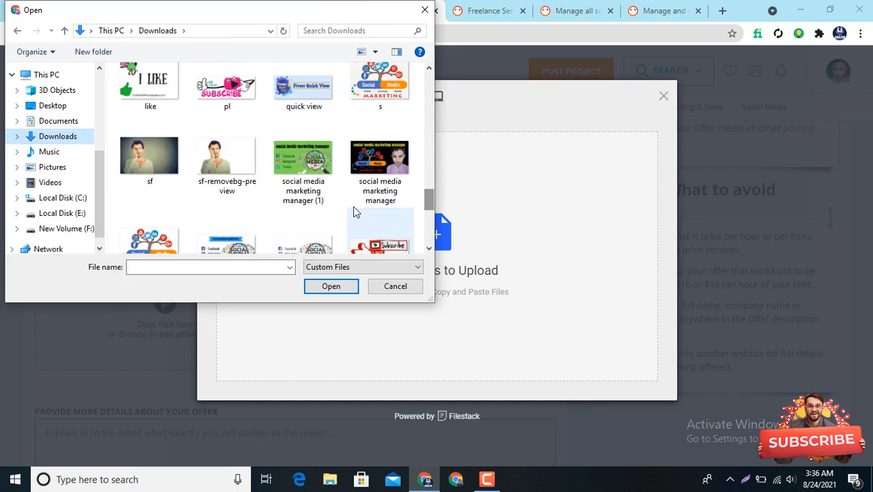
left_click(303, 190)
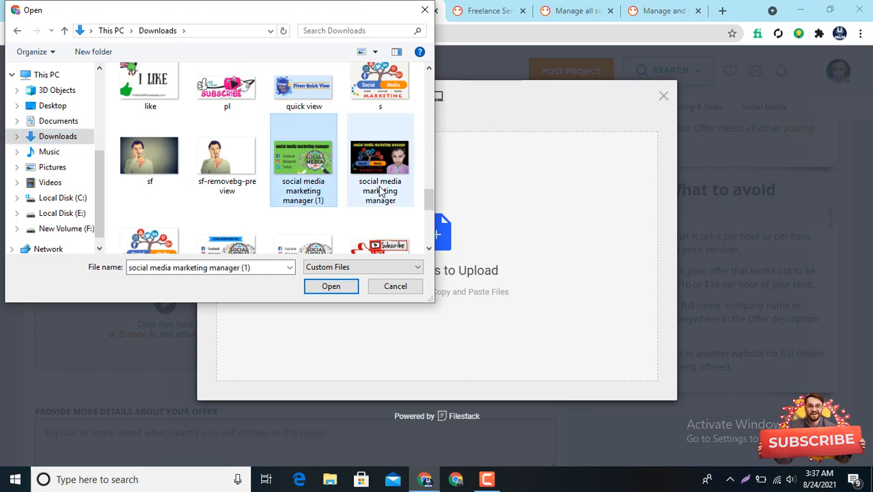
left_click(381, 192, "ctrl")
left_click(330, 286)
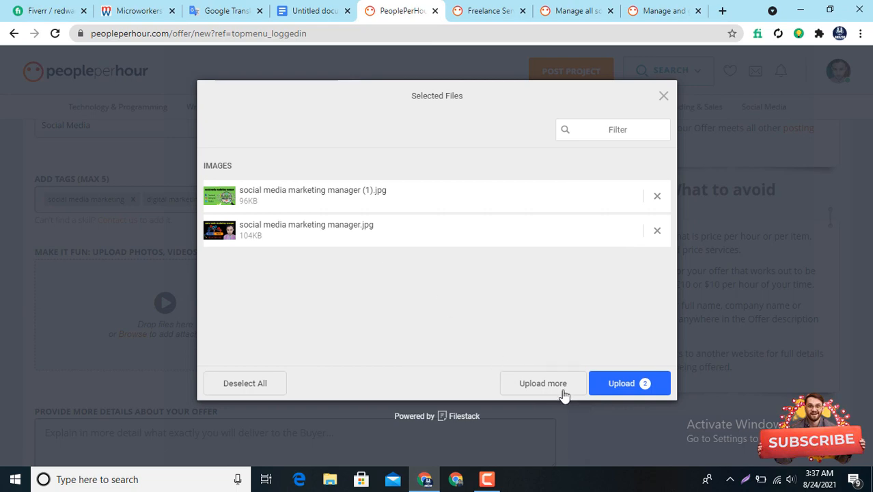
left_click(633, 388)
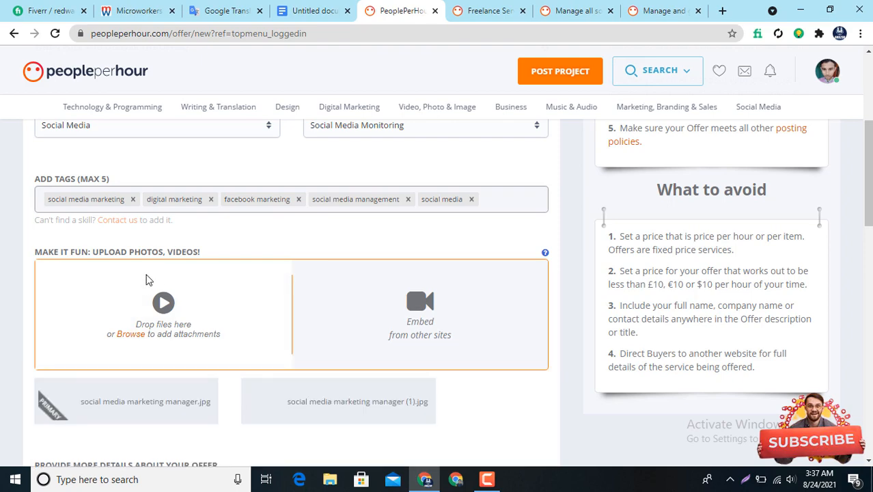
scroll(117, 373, "down", 1)
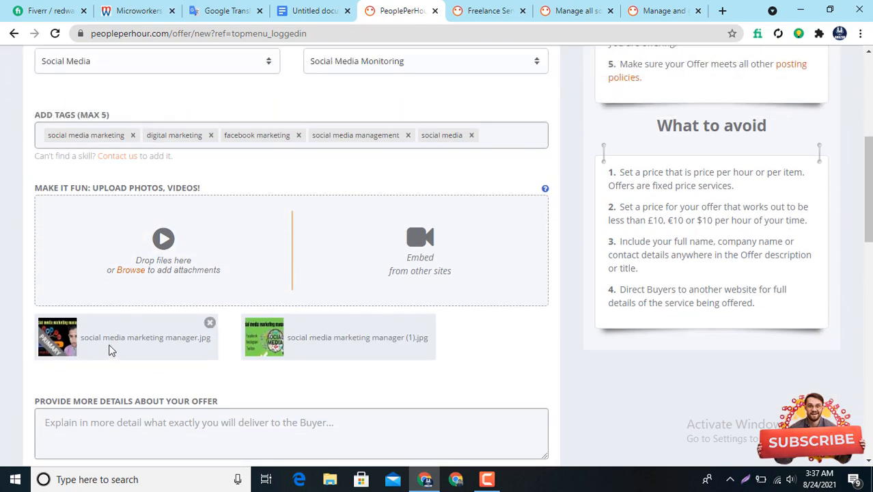
Step: Enlarge the offer's details box and search-results description box to several times their height, and place the cursor in the details box
scroll(157, 350, "down", 2)
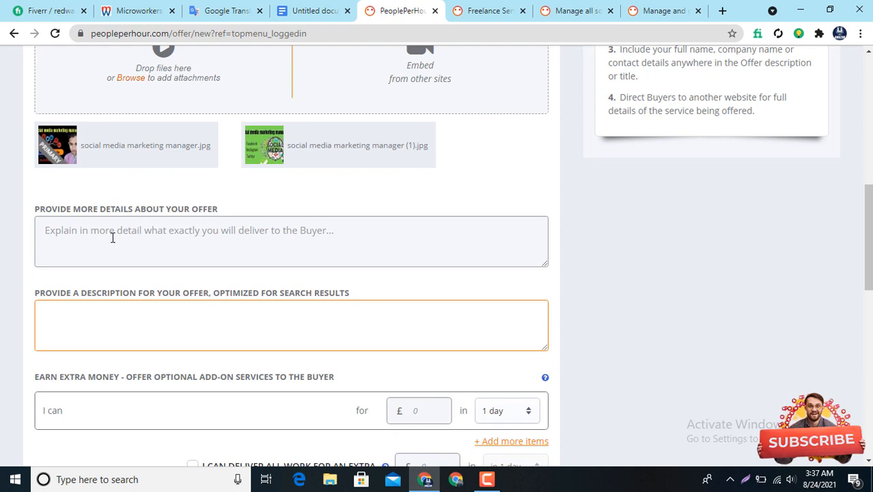
left_click(109, 231)
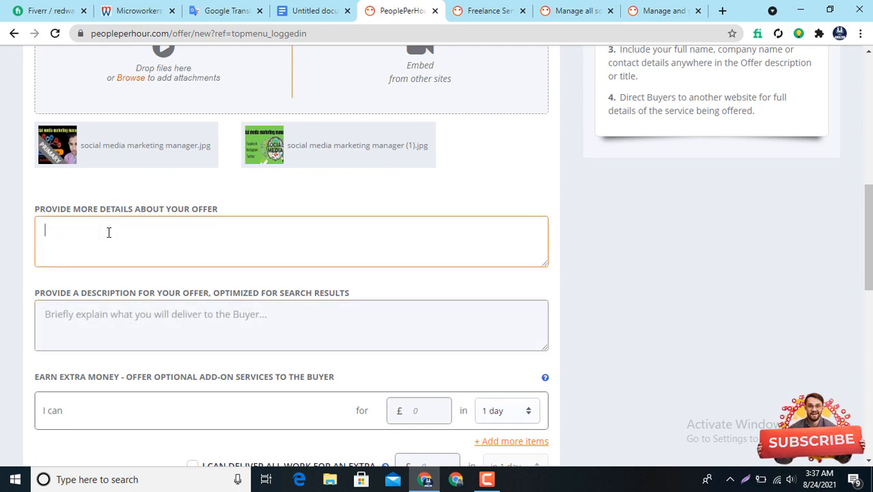
left_click(107, 334)
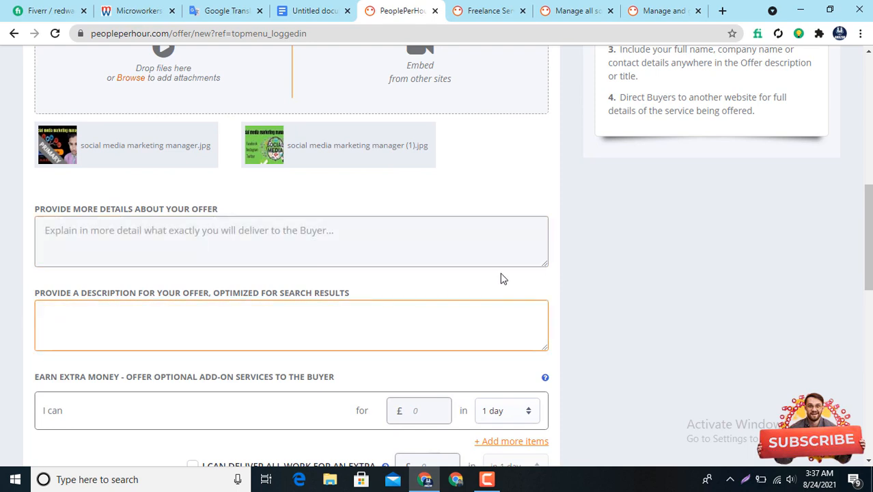
left_click_drag(547, 266, 544, 366)
scroll(505, 265, "down", 3)
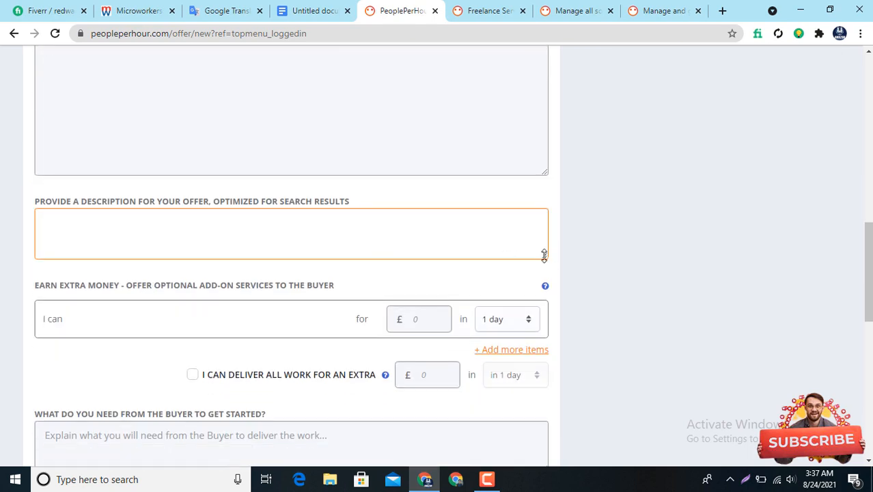
left_click_drag(544, 256, 547, 365)
left_click(124, 103)
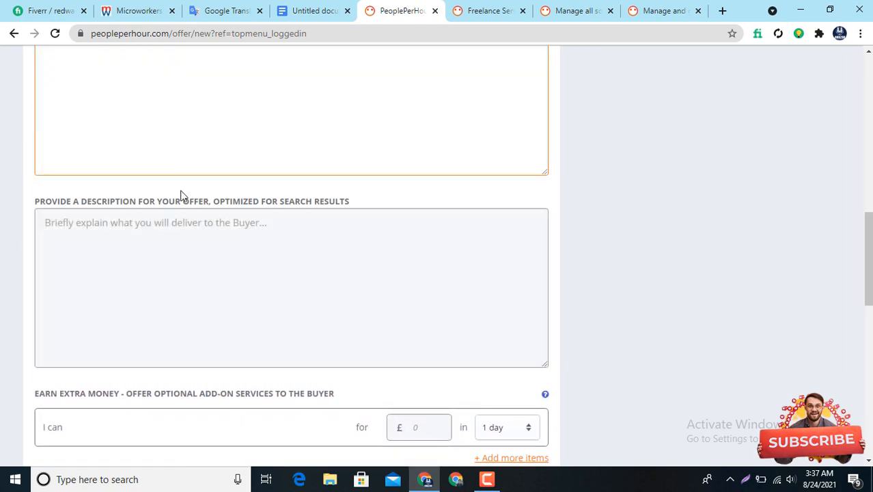
Step: Read the "What you get with this Offer" text of the "Manage all social media pages" offer as a reference for the details
scroll(181, 196, "up", 4)
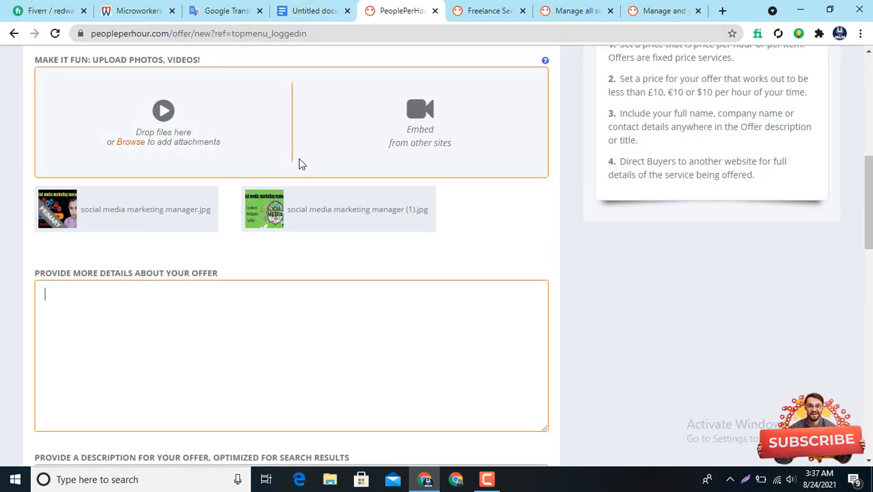
scroll(298, 164, "up", 6)
left_click(574, 11)
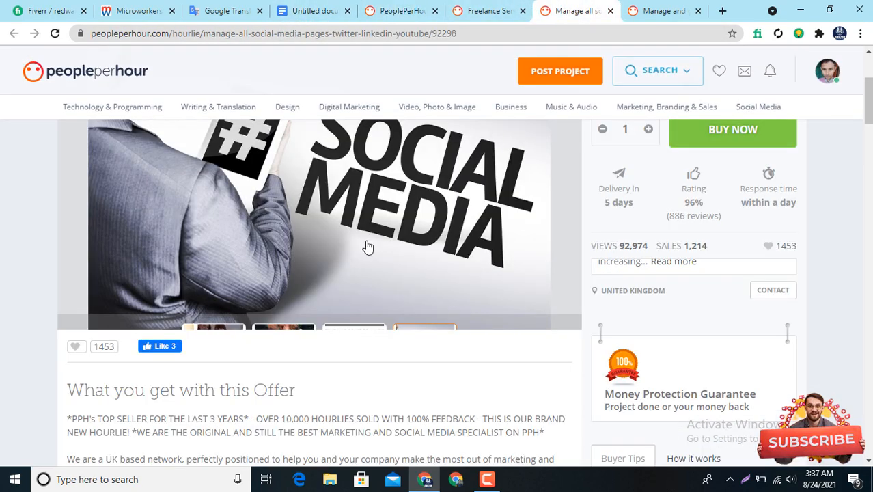
scroll(367, 247, "down", 4)
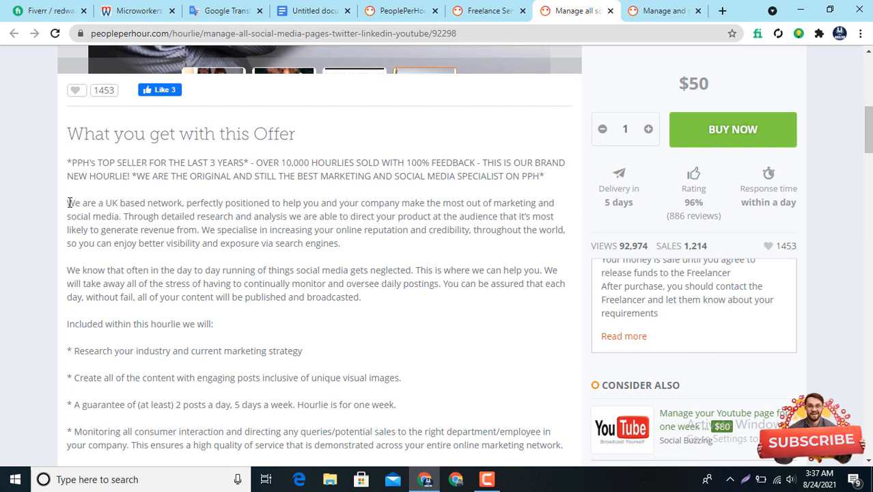
left_click_drag(68, 203, 366, 388)
scroll(273, 316, "up", 9)
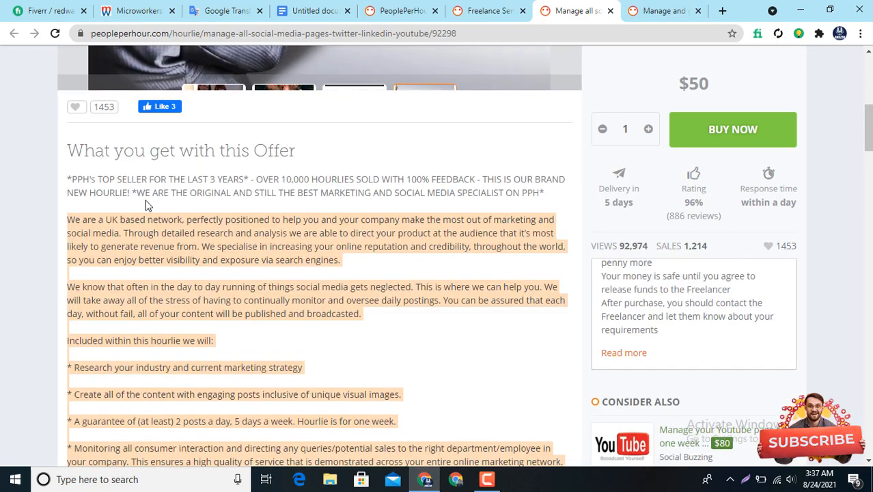
left_click(145, 205)
Step: Examine how the "Manage and grow your social media accounts" offer words its services, add-ons and guarantees
left_click(635, 9)
scroll(240, 356, "down", 8)
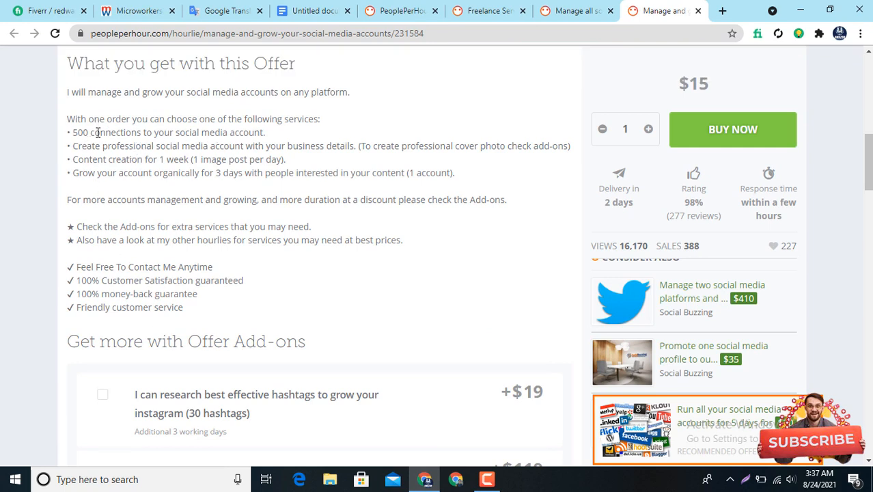
left_click_drag(84, 265, 151, 267)
left_click(226, 270)
scroll(235, 281, "down", 2)
scroll(234, 281, "up", 4)
scroll(231, 280, "down", 2)
scroll(232, 278, "up", 2)
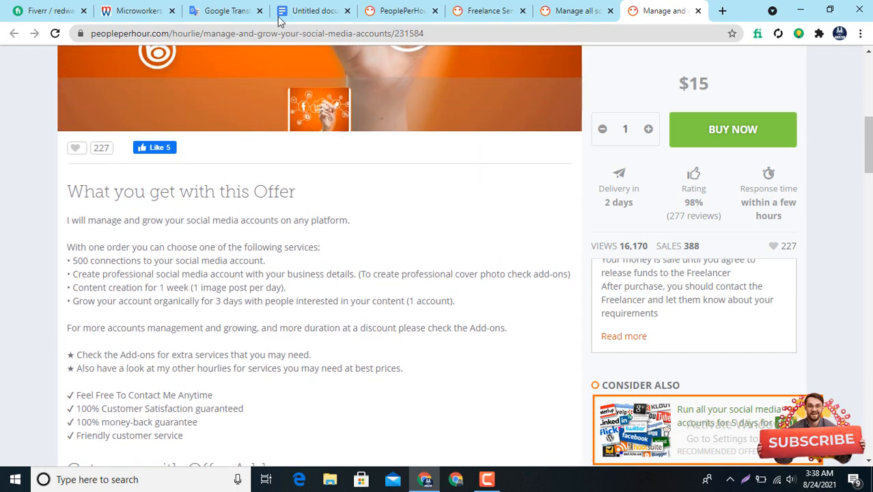
Step: Review the prepared offer description in the Google Docs document, from the buyer greeting to the list of social platforms
left_click(283, 7)
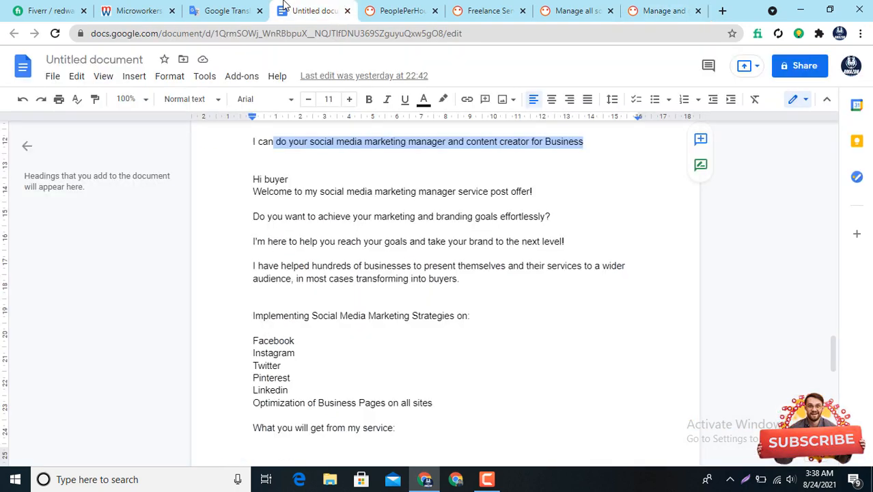
left_click(253, 181)
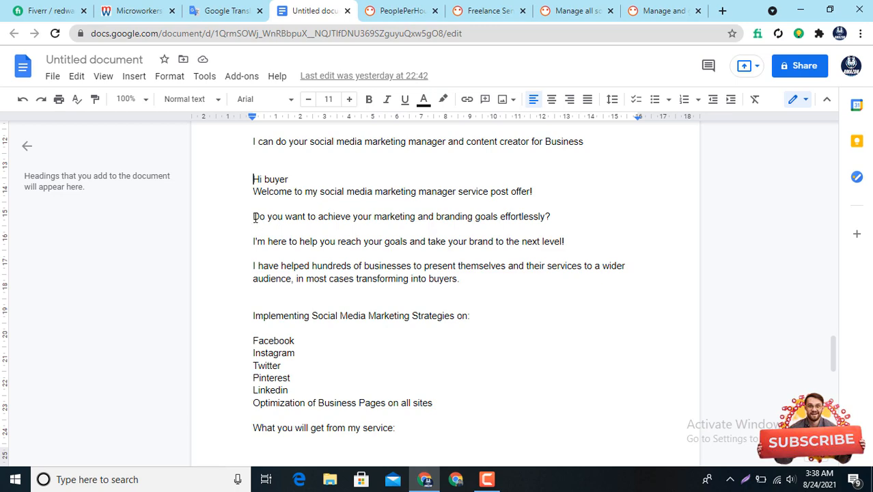
scroll(274, 332, "down", 1)
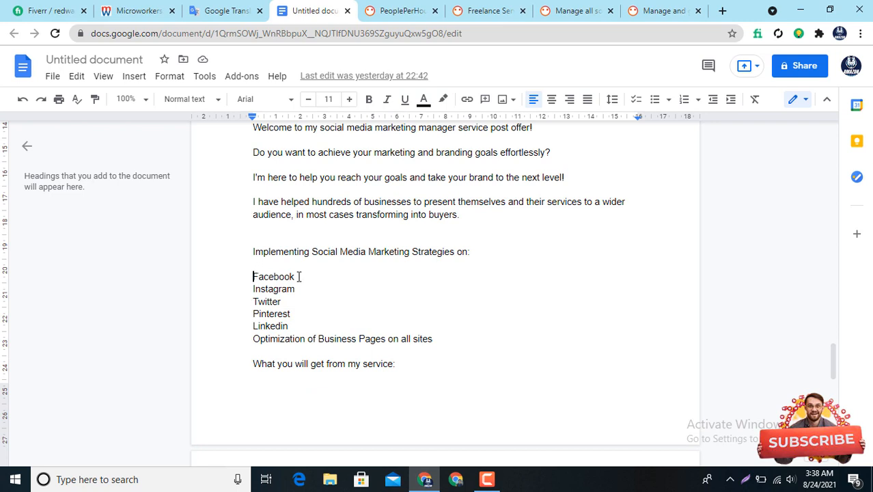
left_click_drag(299, 277, 296, 292)
left_click_drag(267, 302, 282, 304)
left_click(297, 307)
left_click_drag(255, 332, 291, 332)
scroll(315, 363, "down", 1)
scroll(274, 303, "up", 3)
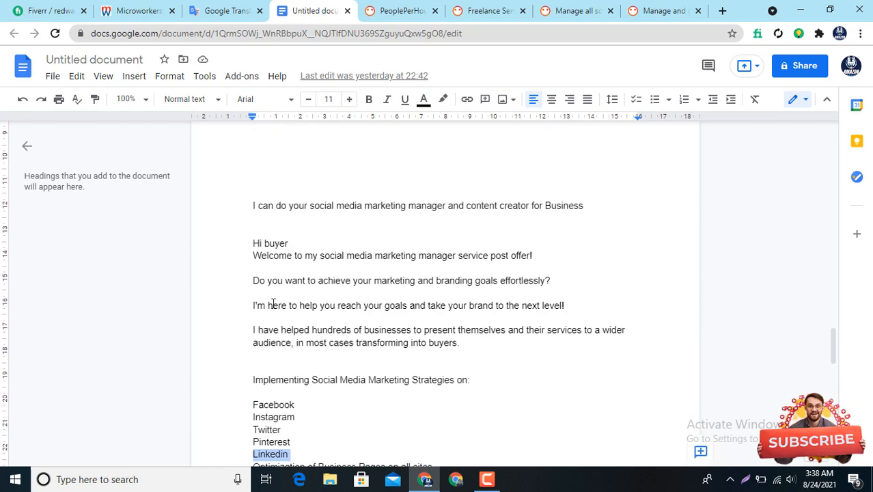
Step: Copy the document's description text from "Hi buyer" through "Feel free to contact me before ordering"
left_click_drag(250, 244, 438, 437)
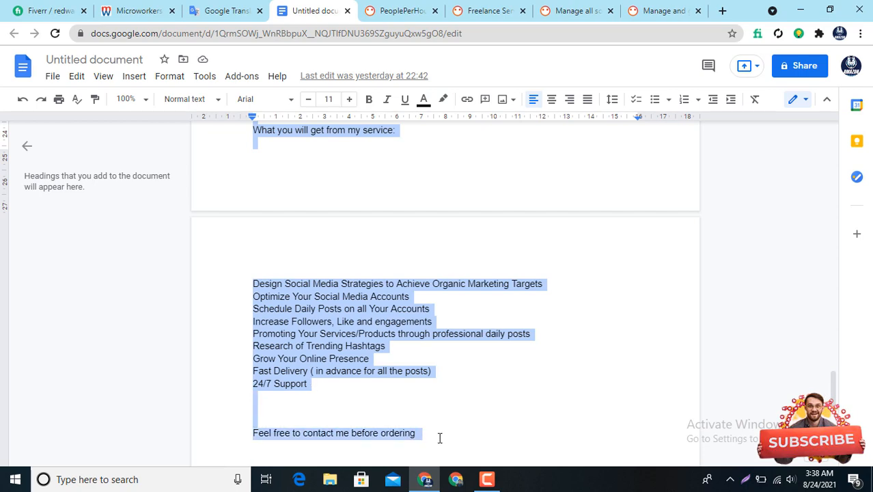
right_click(316, 332)
left_click(352, 160)
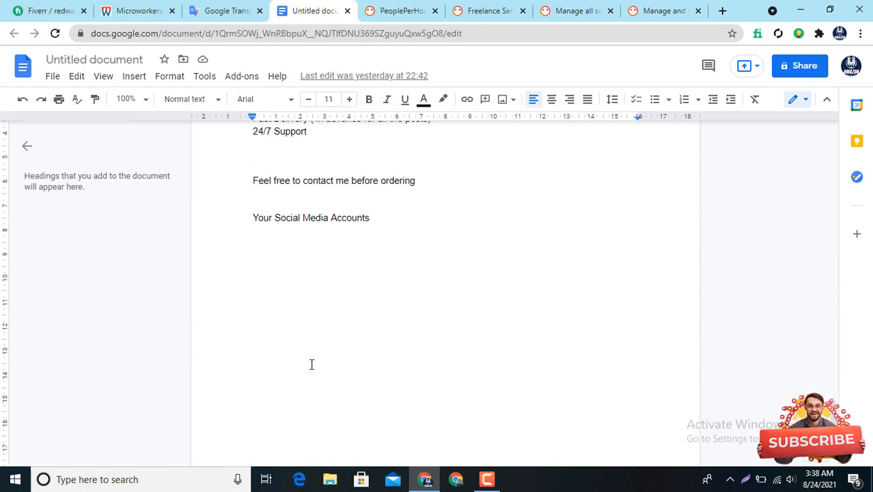
scroll(304, 364, "up", 7)
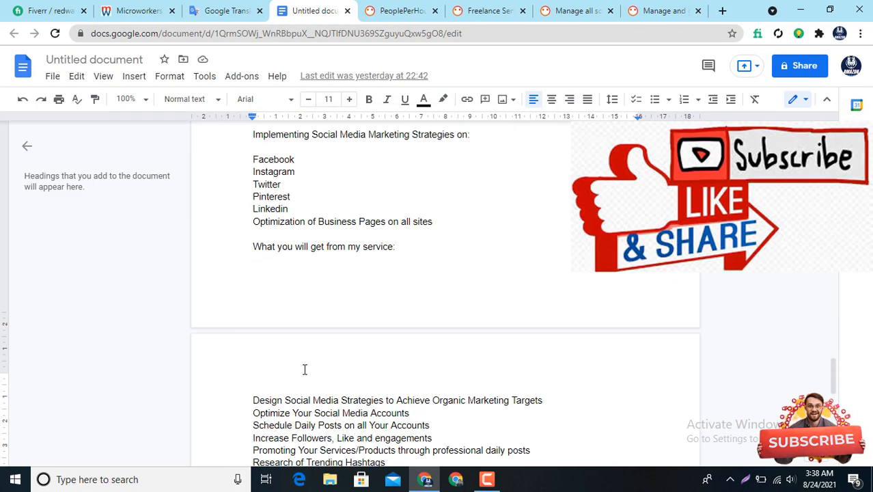
scroll(293, 314, "up", 2)
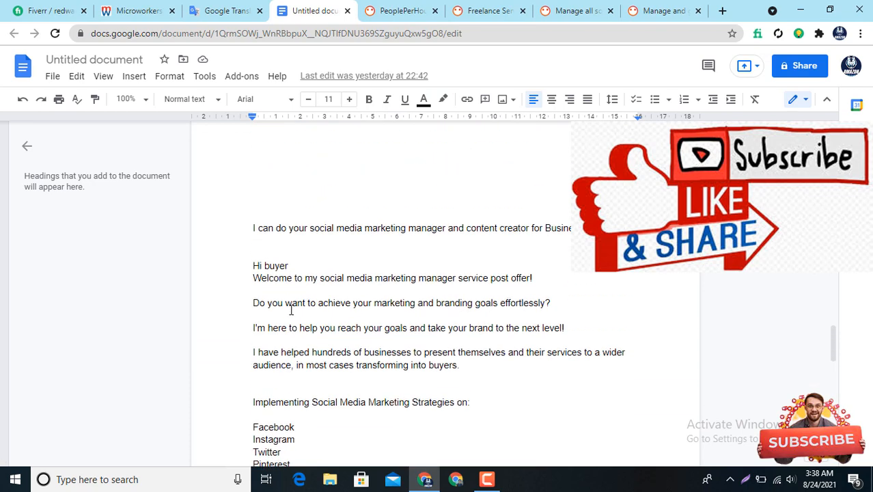
Step: Paste the copied description into the PeoplePerHour offer's details box and check the pasted text from start to end
left_click(402, 10)
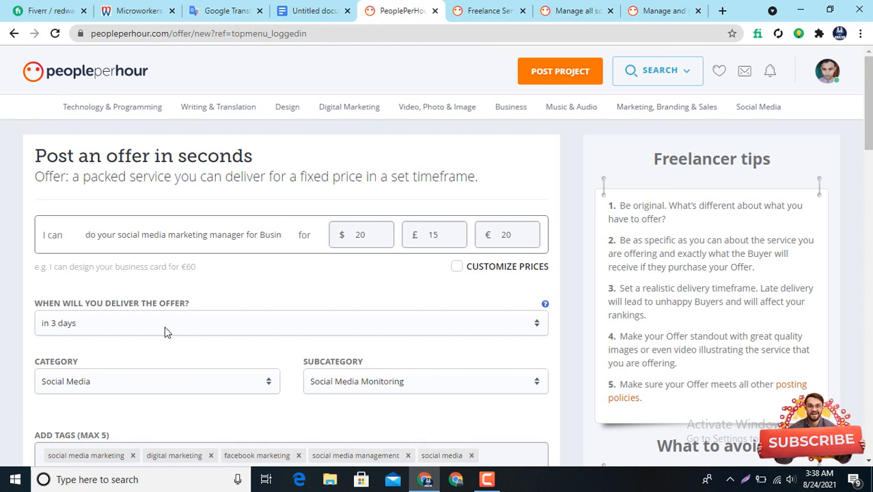
scroll(140, 338, "down", 3)
scroll(84, 294, "down", 3)
left_click(54, 289)
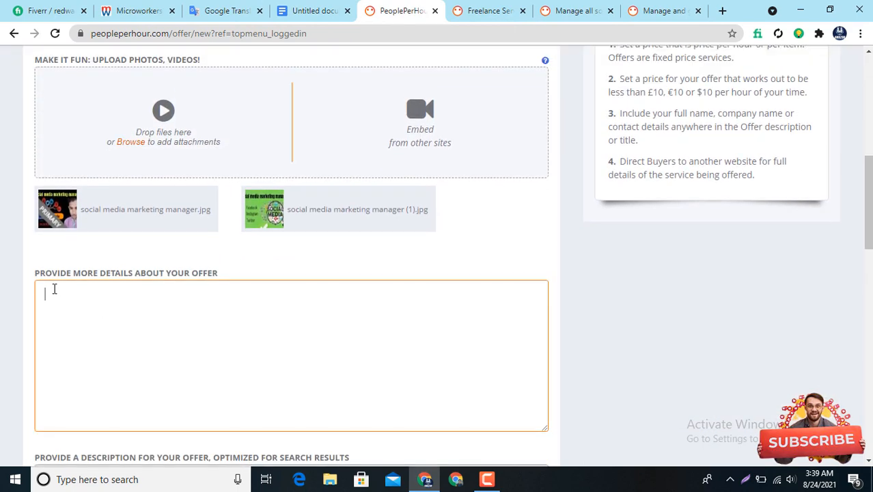
right_click(60, 289)
left_click(107, 187)
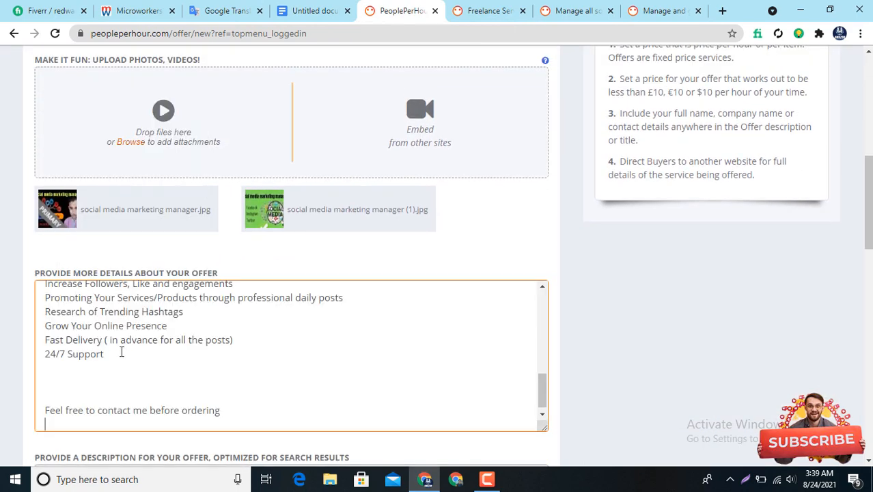
scroll(150, 366, "up", 5)
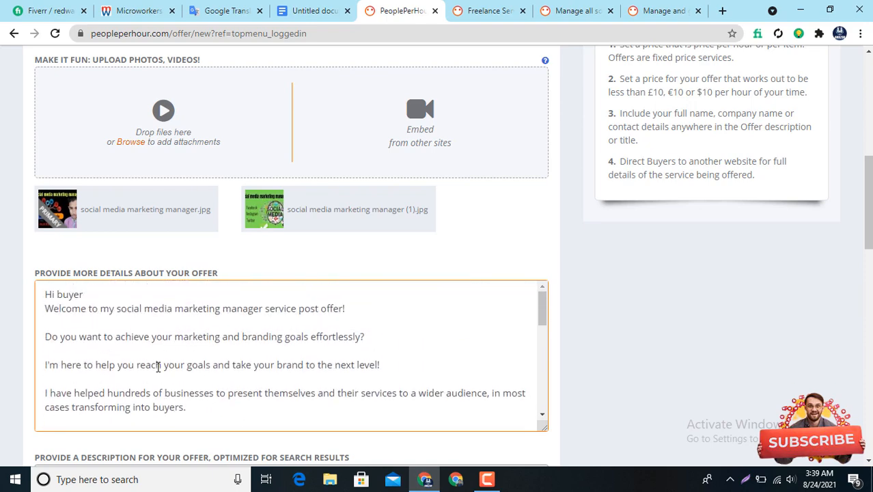
scroll(144, 367, "down", 5)
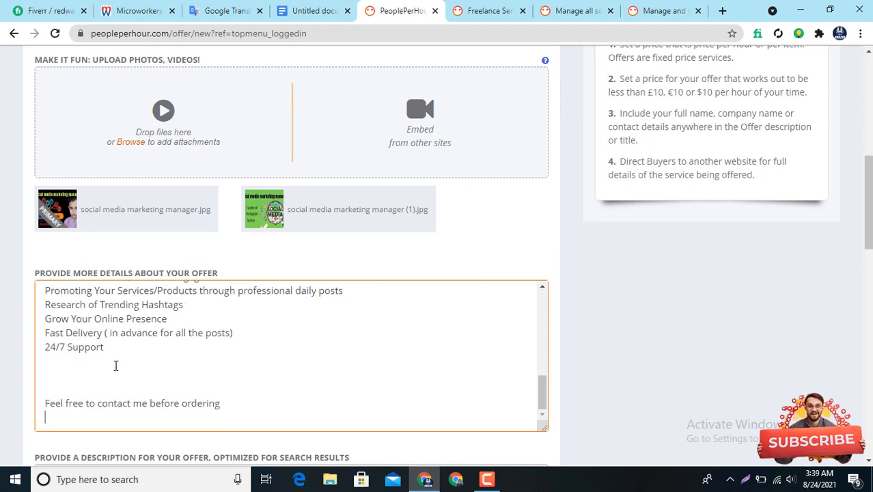
Step: Shrink the empty search-results description box back to about three lines high
scroll(115, 365, "down", 2)
scroll(154, 350, "down", 3)
left_click(77, 161)
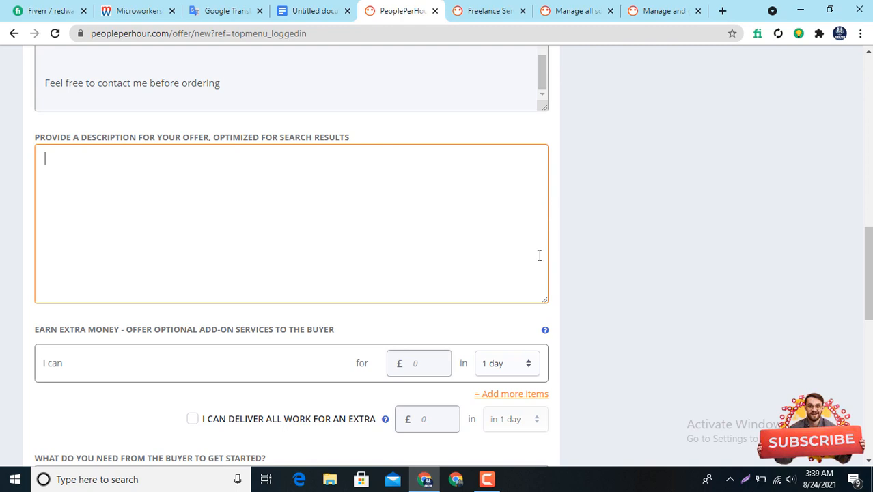
left_click_drag(545, 299, 543, 191)
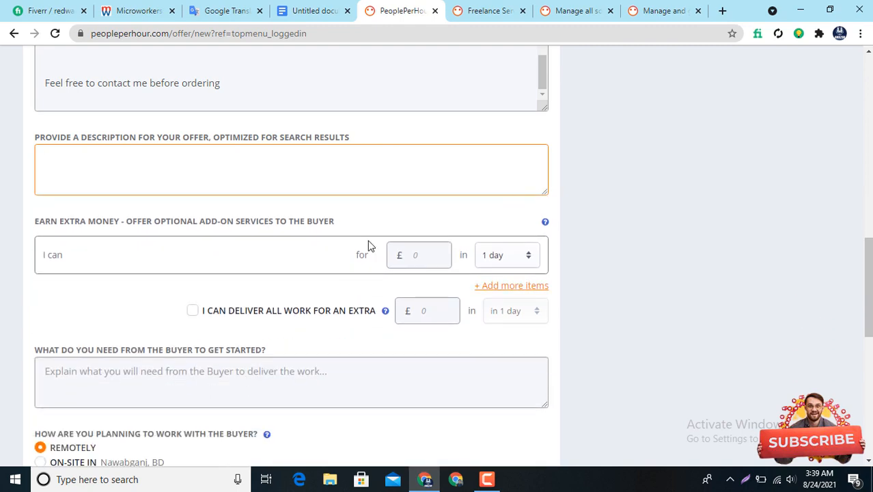
Step: Fill the search-results description with the document's lines "Design Social Media Strategies to Achieve Organic Marketing Targets" and "Optimize Your Social Media Accounts"
left_click(231, 11)
left_click(311, 10)
scroll(318, 312, "down", 5)
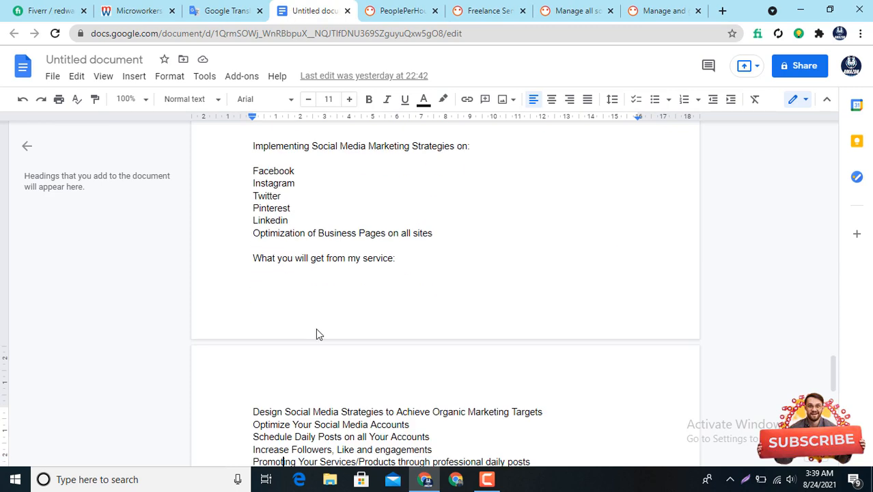
scroll(316, 334, "down", 4)
scroll(323, 340, "up", 7)
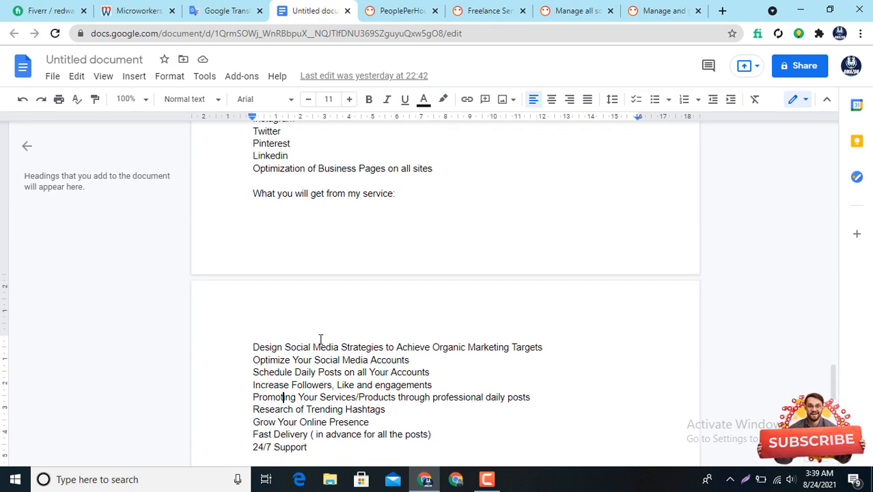
key("ctrl+Tab")
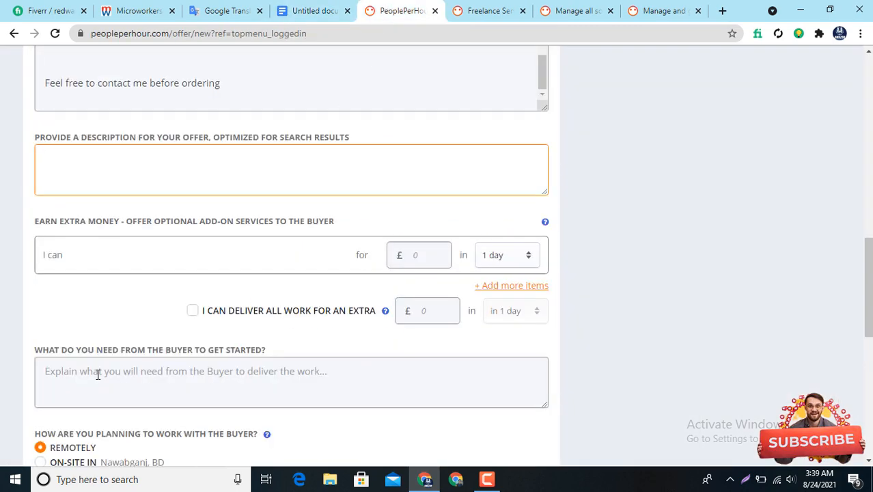
right_click(53, 155)
left_click(84, 255)
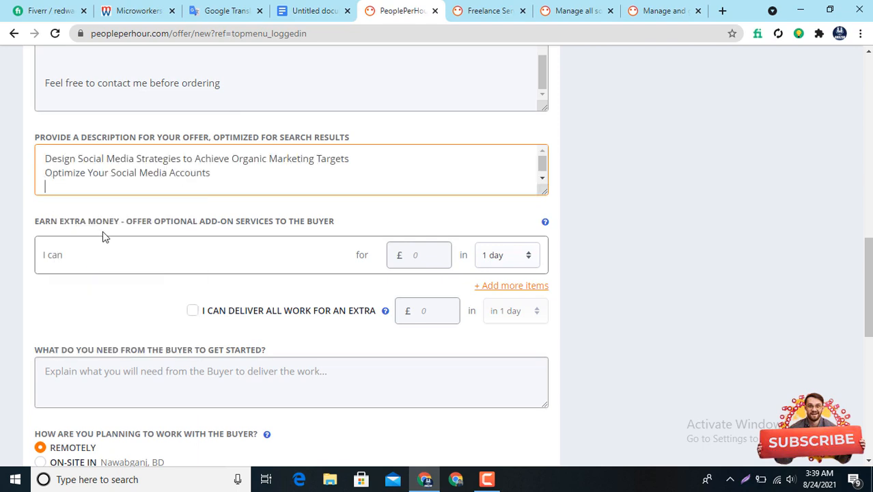